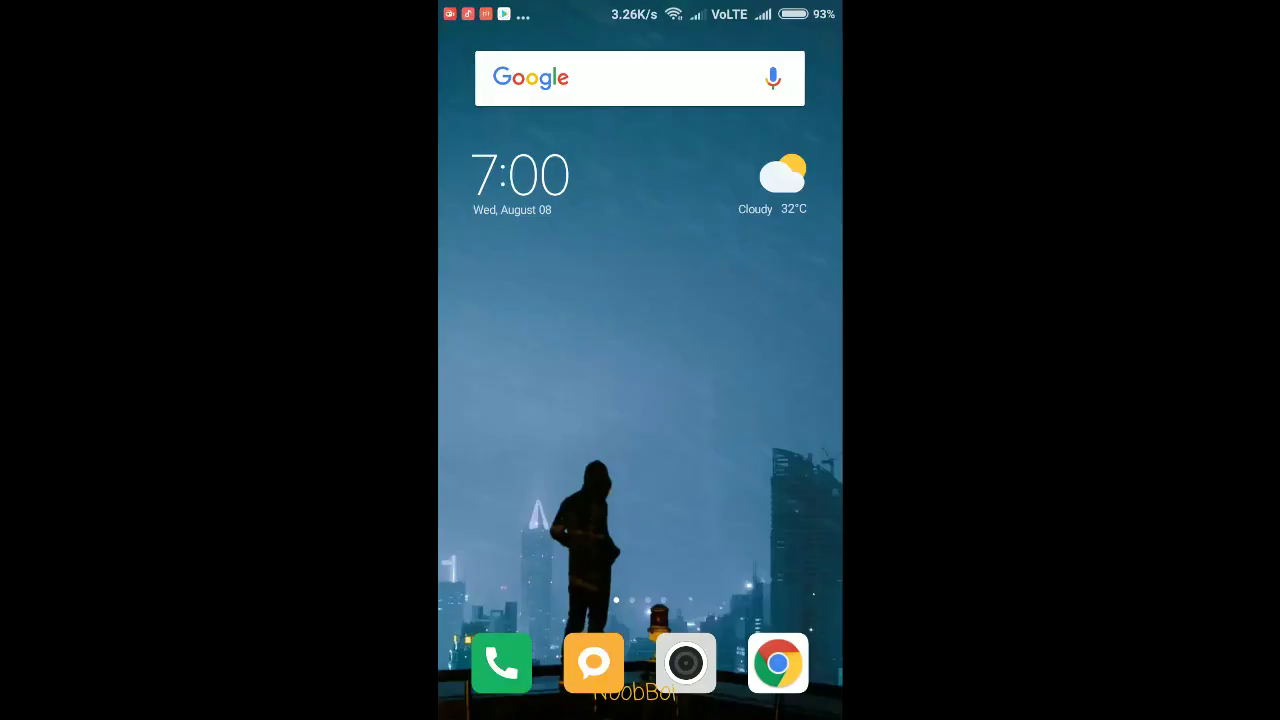
Swipe left on the MIUI home screen to reach the page of app icons.
left_click_drag(760, 400, 500, 400)
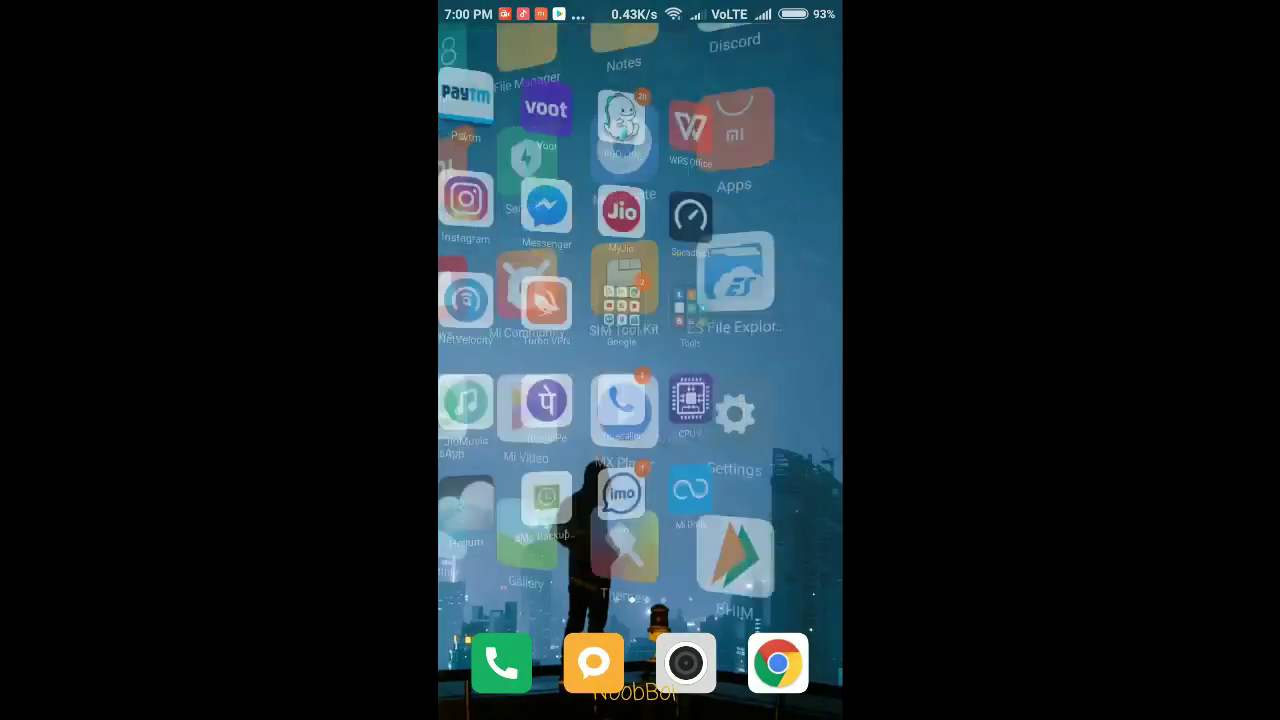
In Settings > About phone, tap MIUI version until it confirms you are already a developer.
left_click(777, 405)
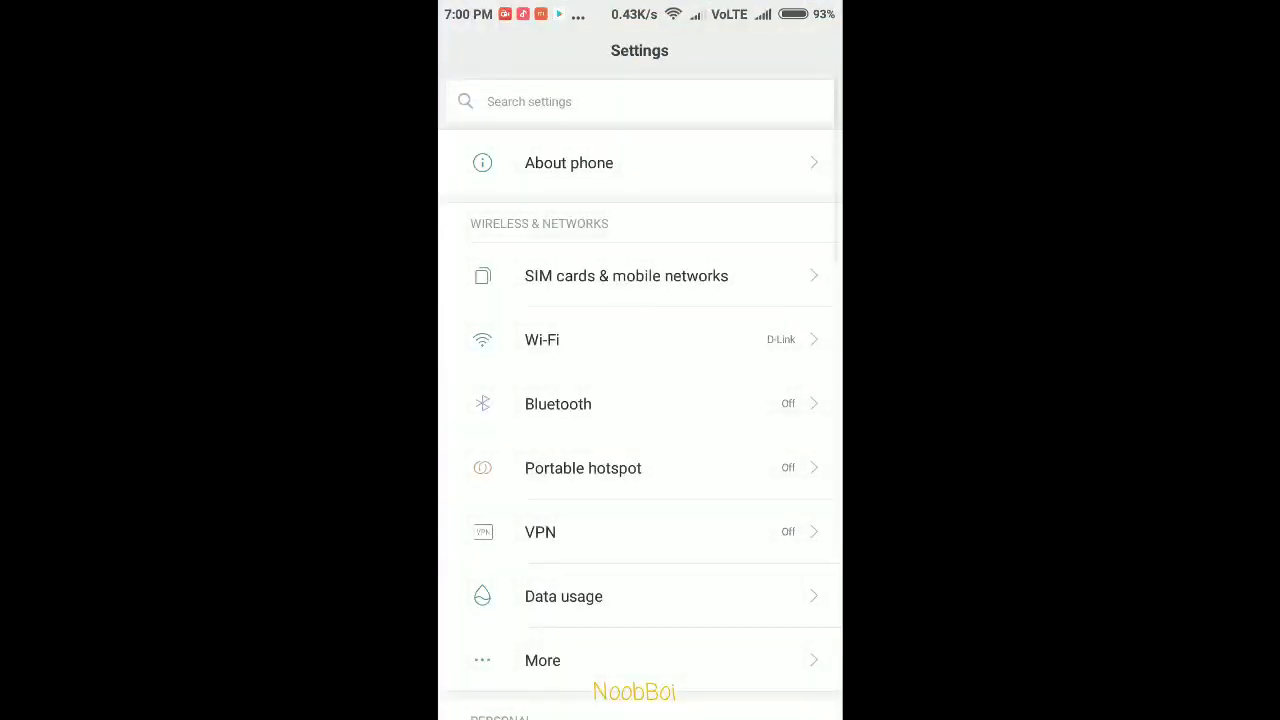
scroll(640, 400, "down", 1)
scroll(640, 400, "up", 1)
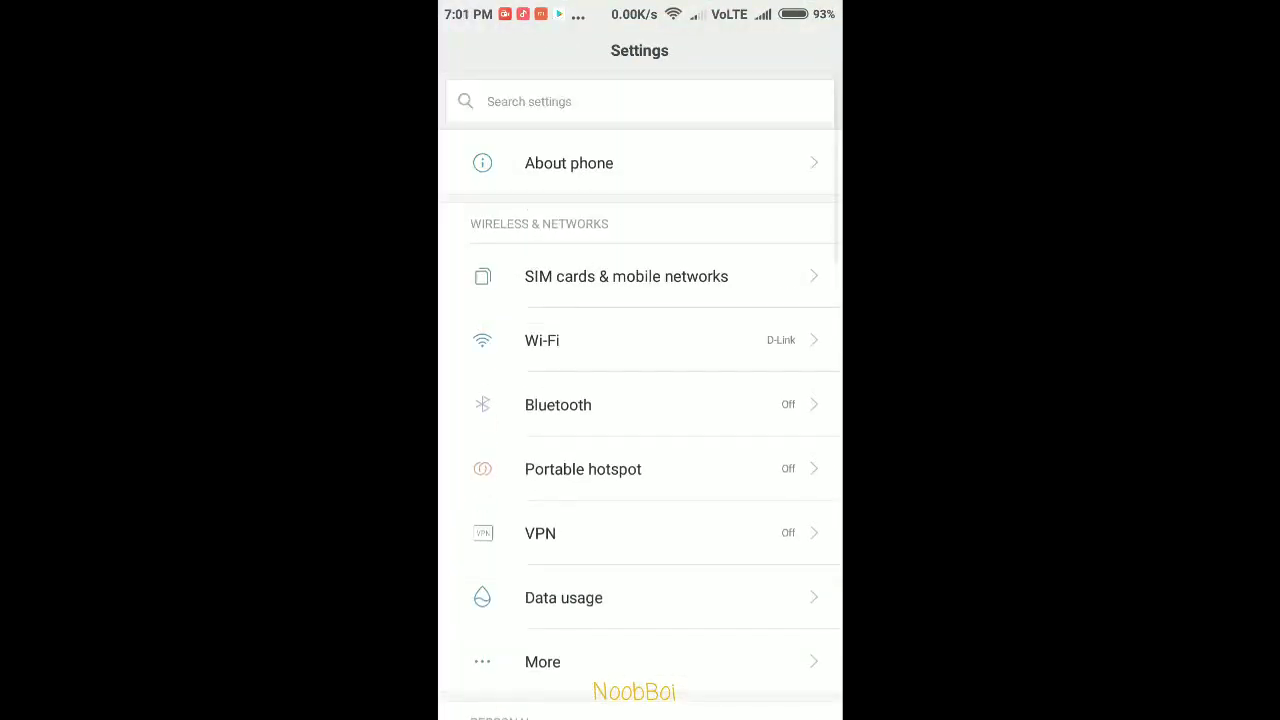
left_click(569, 162)
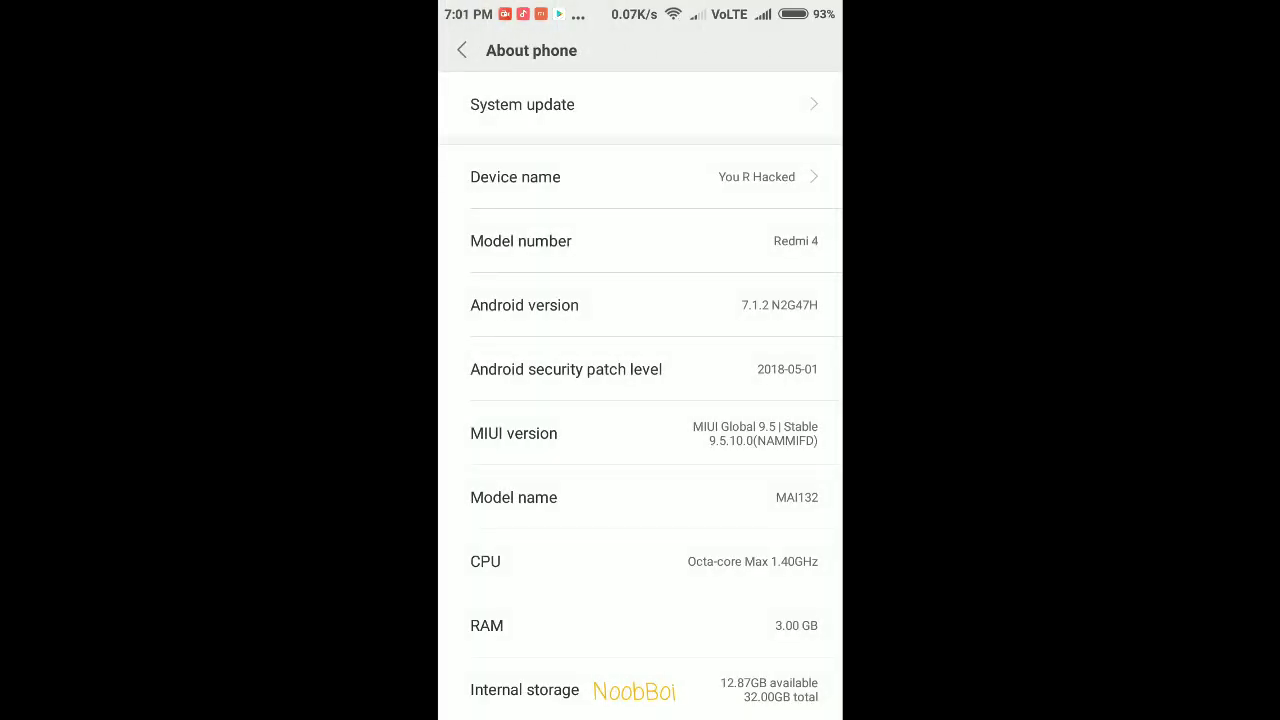
left_click(640, 241)
left_click(640, 433)
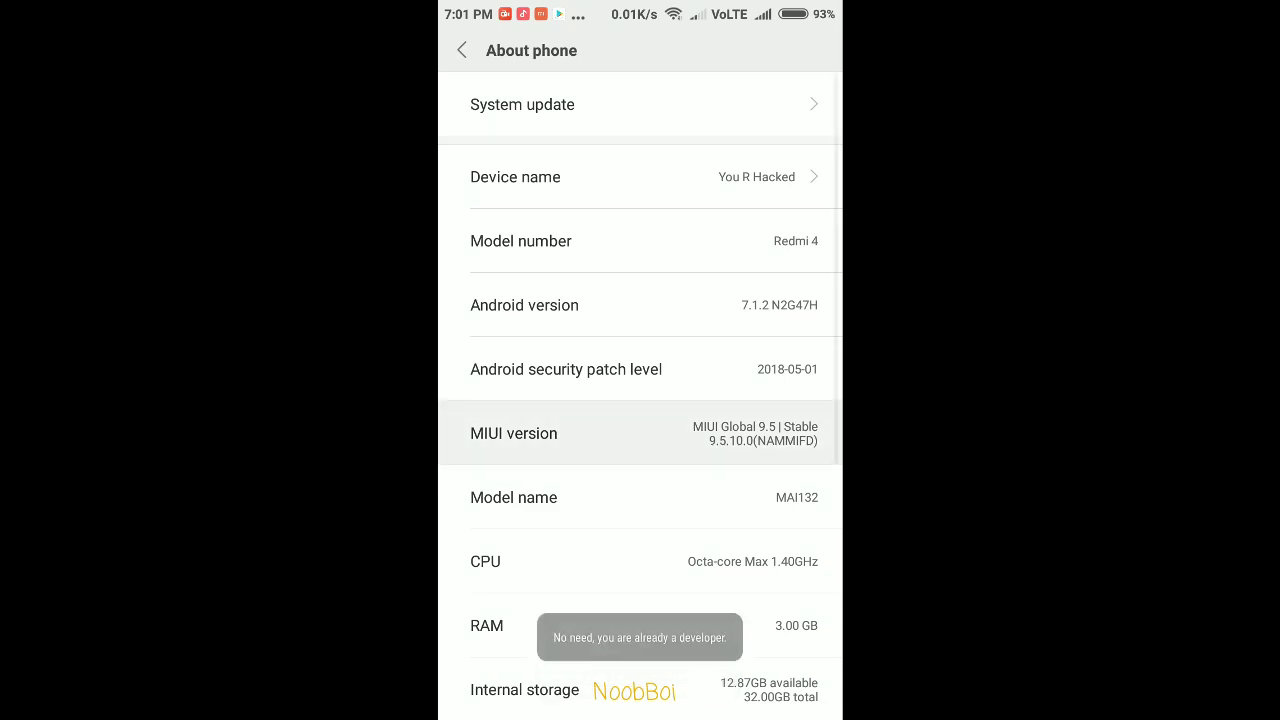
left_click(640, 433)
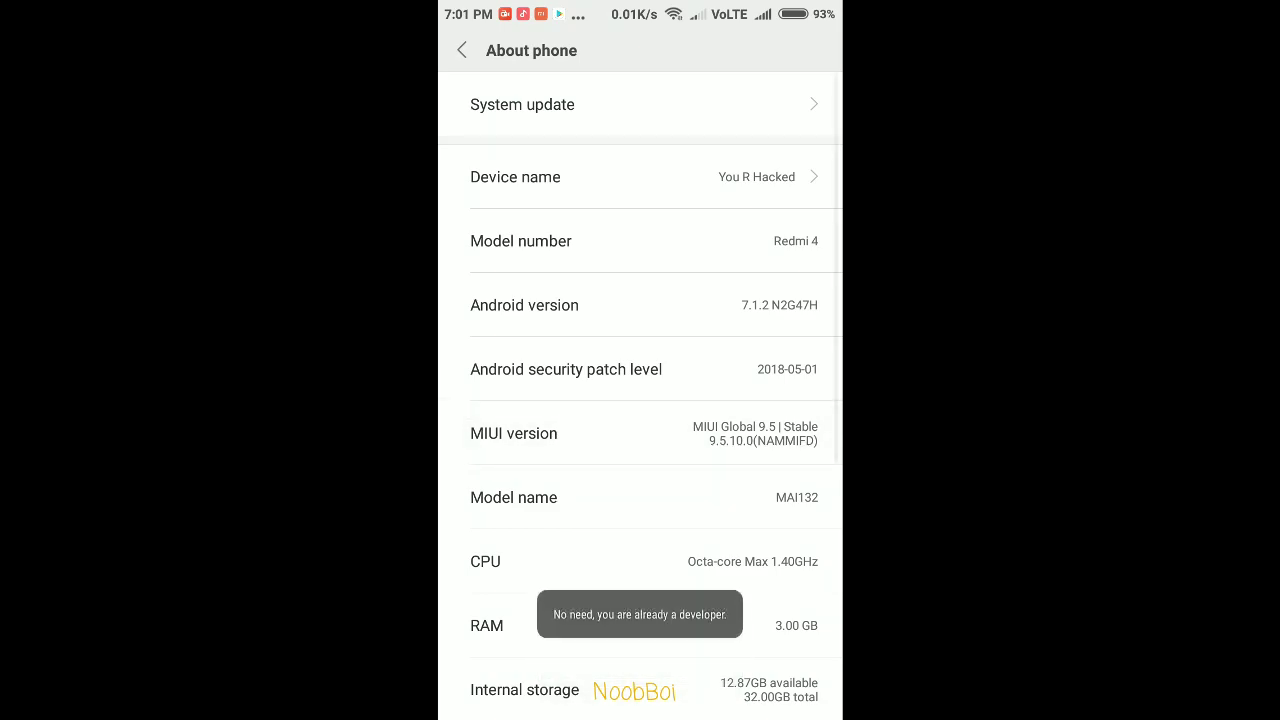
Return to the main Settings list and open Additional settings.
key("Escape")
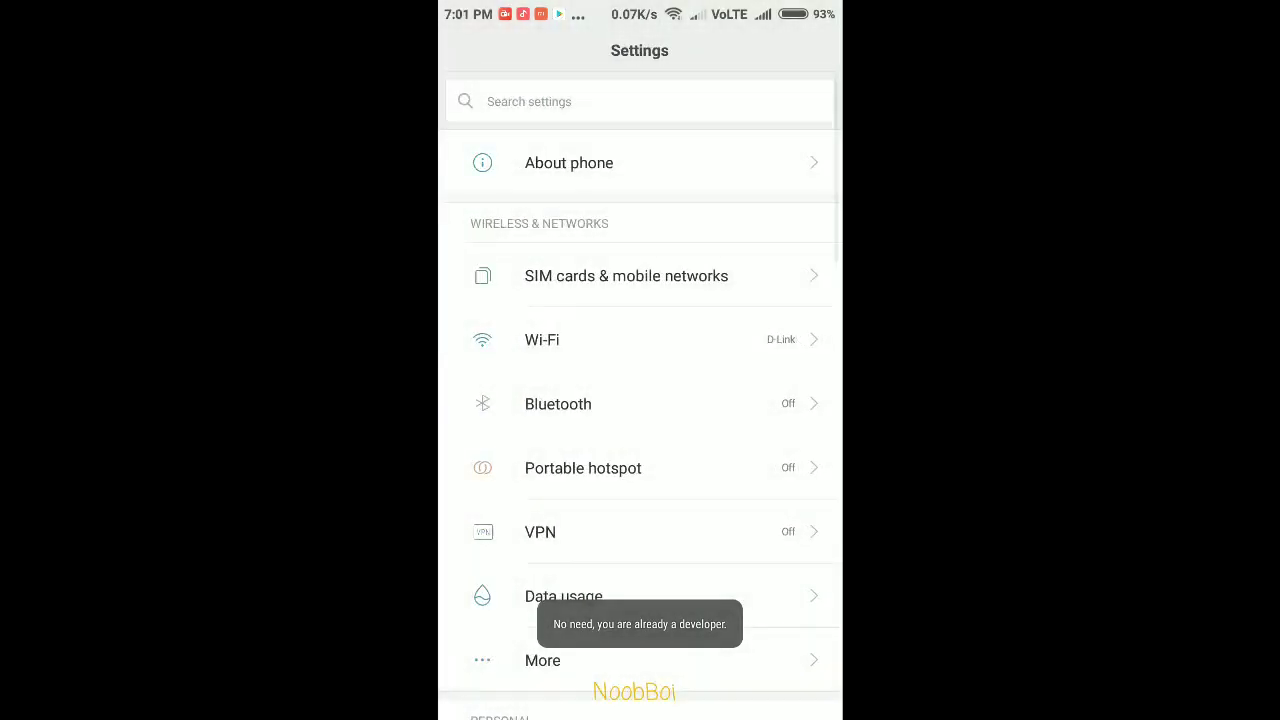
scroll(640, 400, "down", 10)
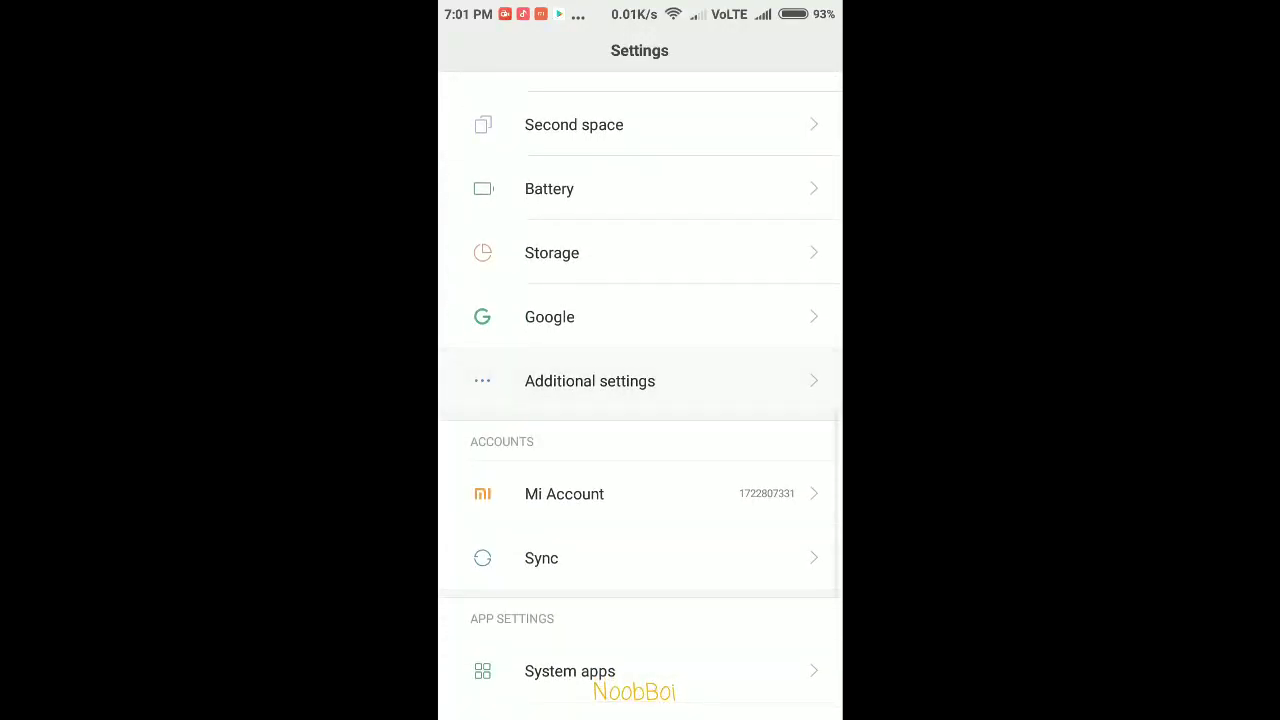
left_click(590, 381)
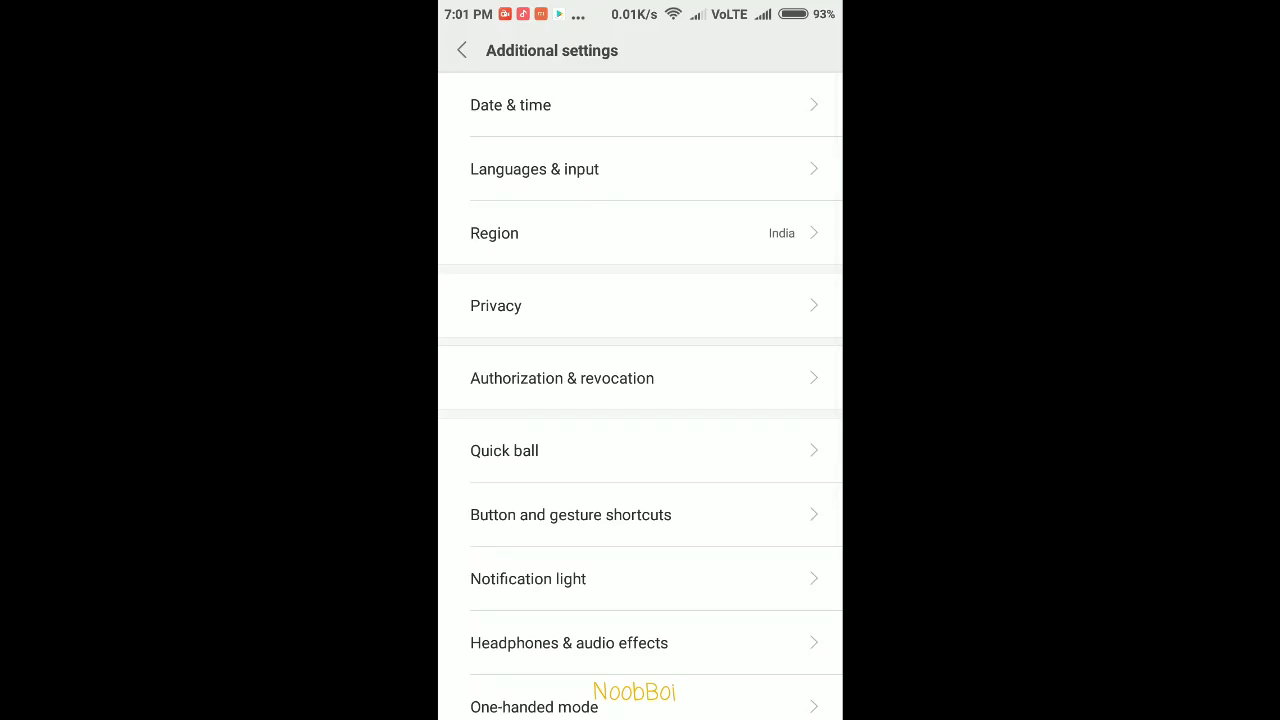
Open Developer options and turn on OEM unlocking, confirming with Enable.
scroll(640, 400, "down", 5)
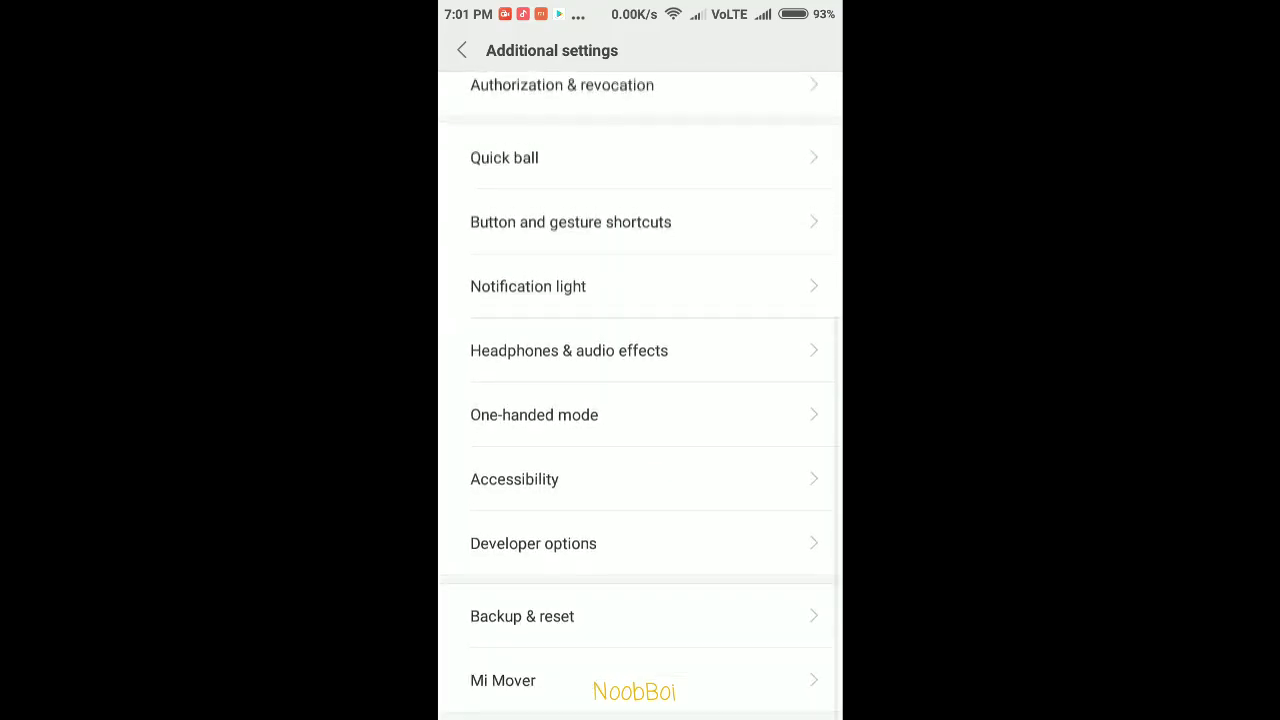
left_click(533, 544)
left_click(533, 544)
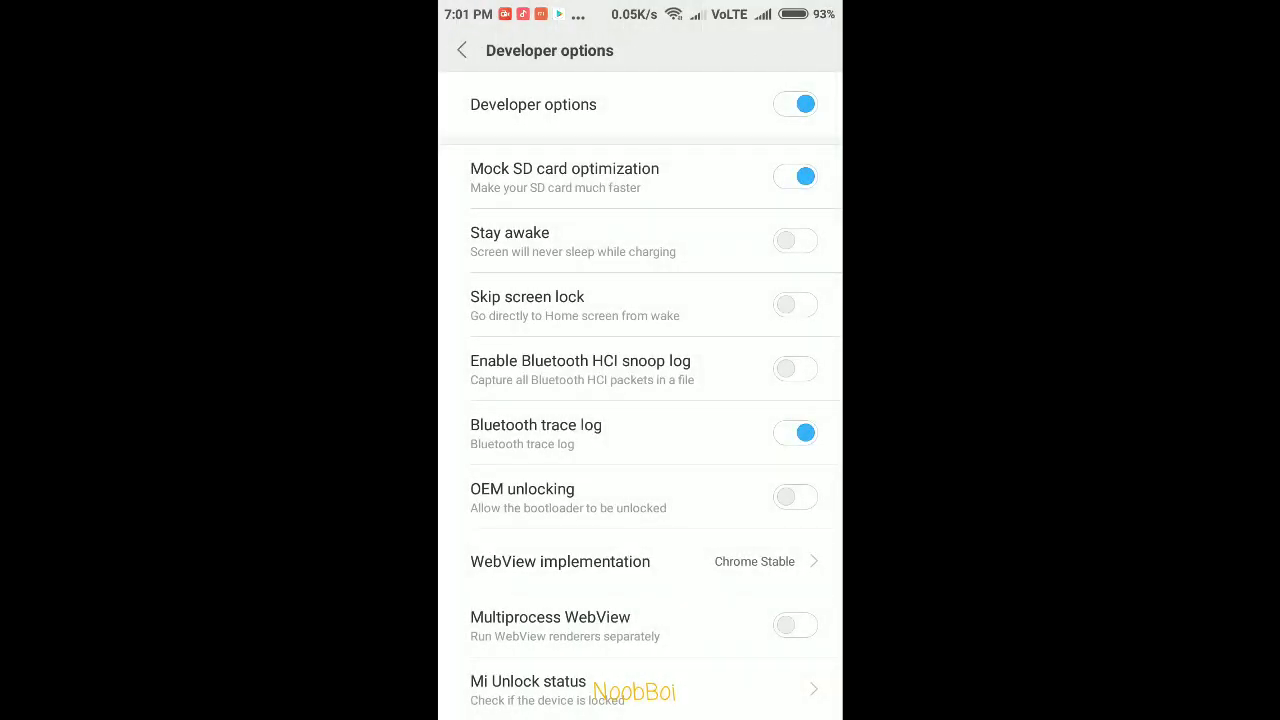
scroll(640, 400, "down", 2)
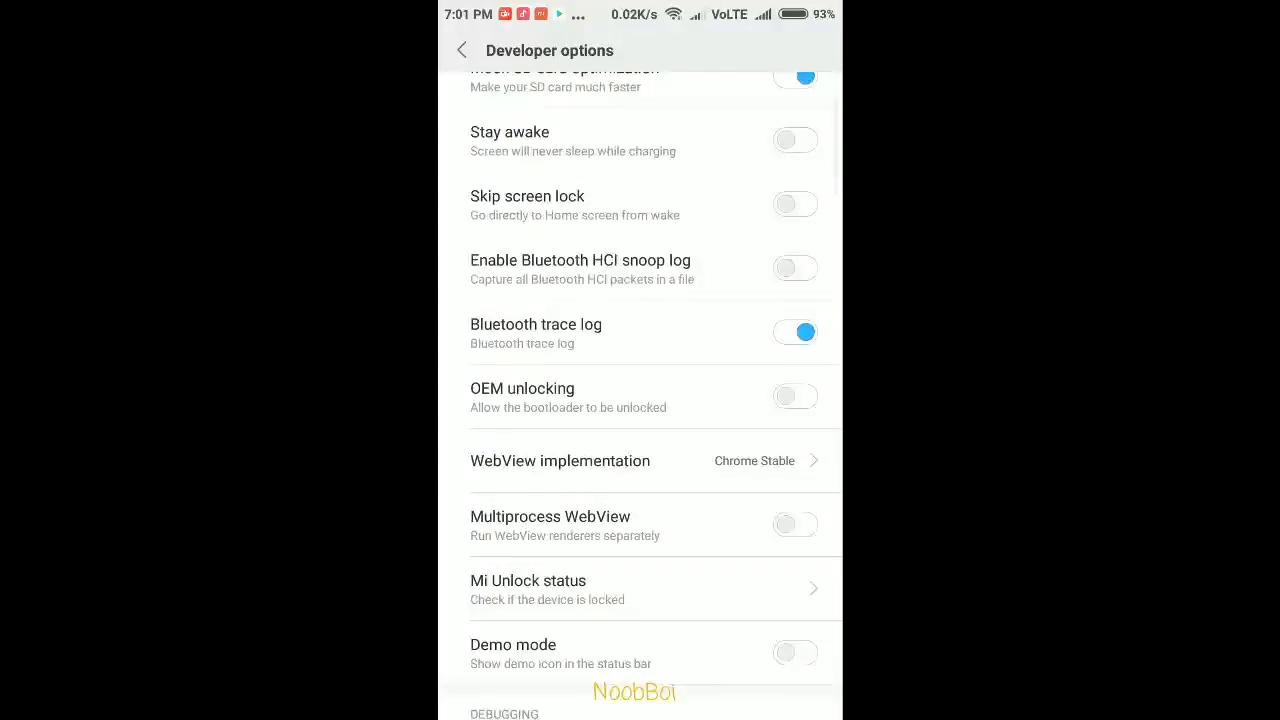
left_click(640, 397)
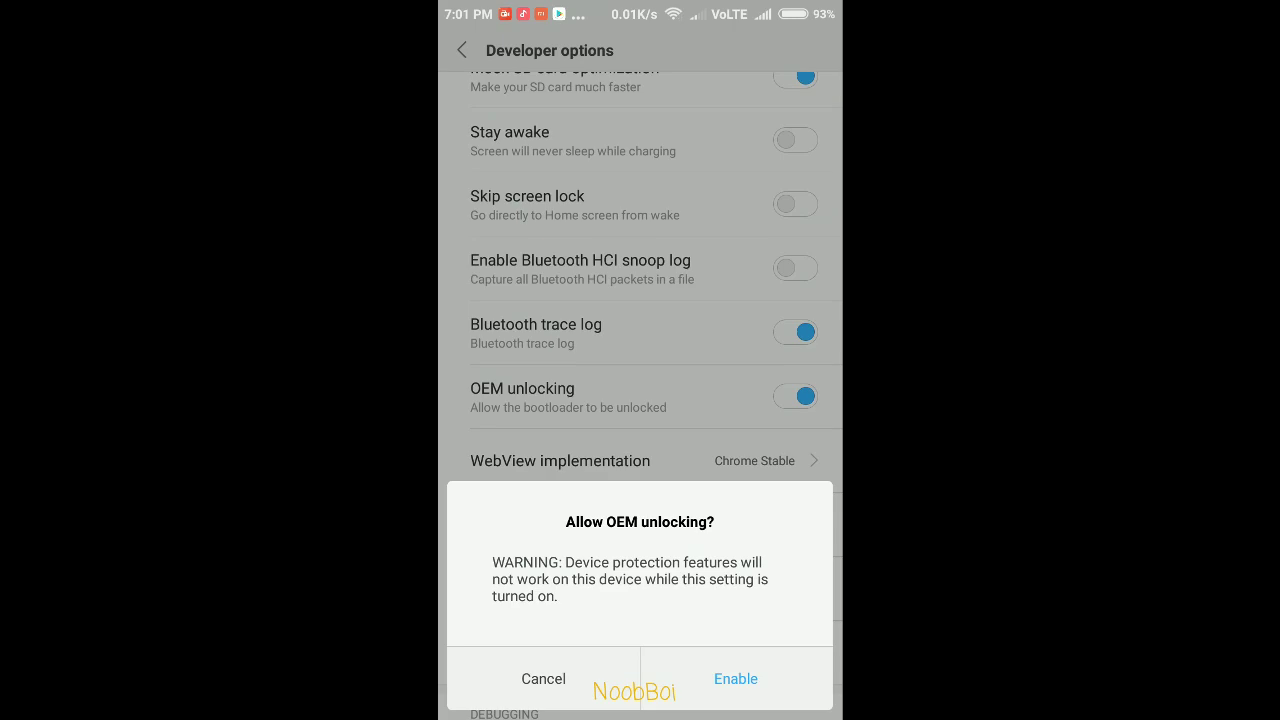
left_click(735, 678)
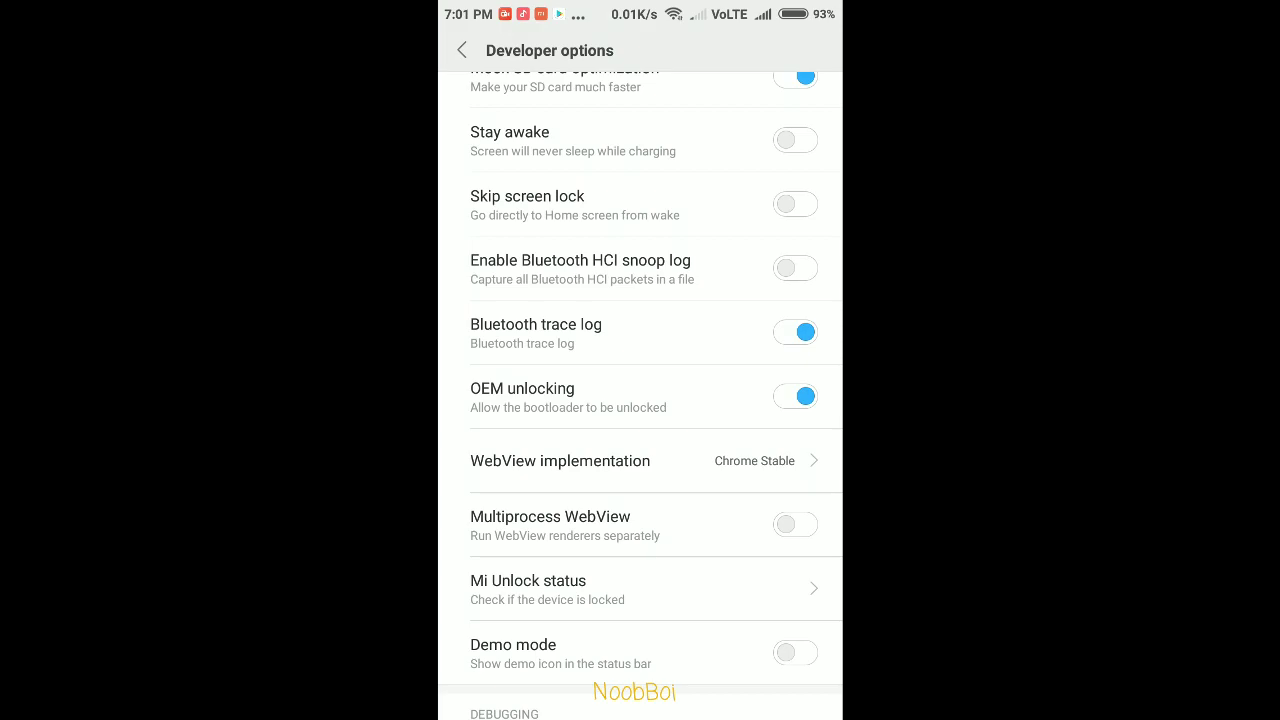
Open Mi Unlock status and tap Add account and device.
scroll(640, 395, "down", 2)
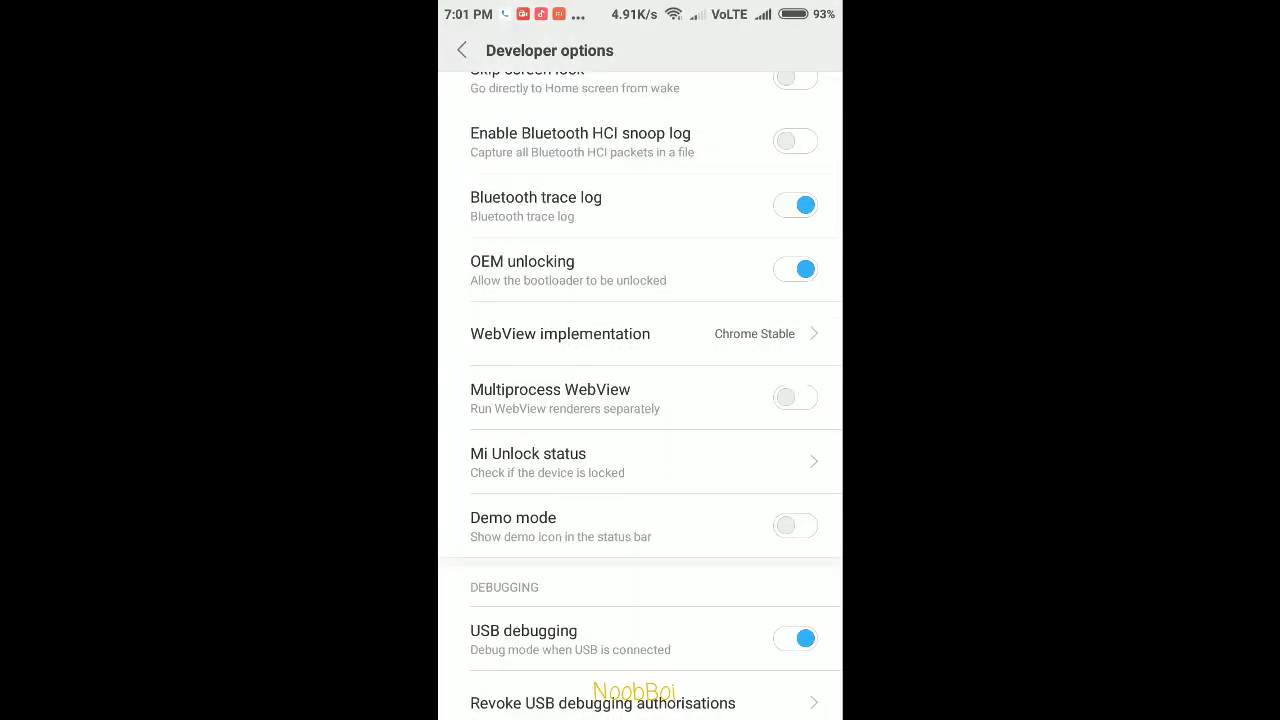
left_click(600, 462)
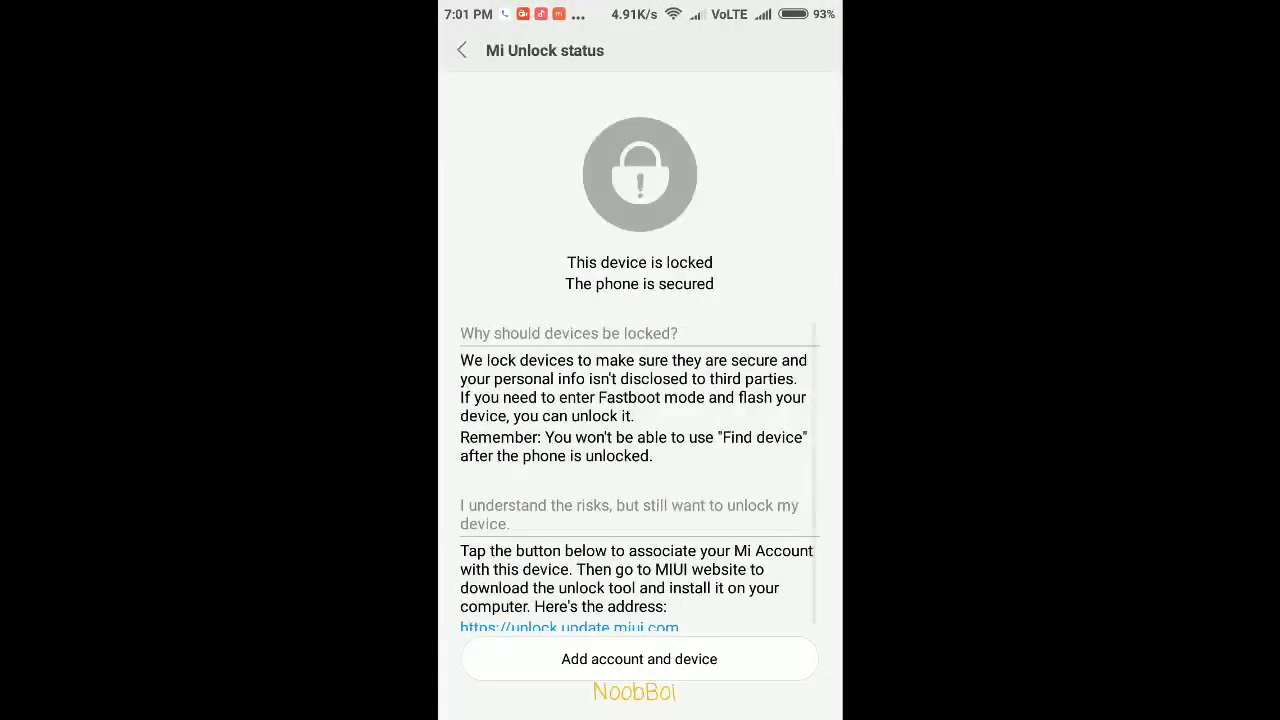
scroll(640, 475, "down", 1)
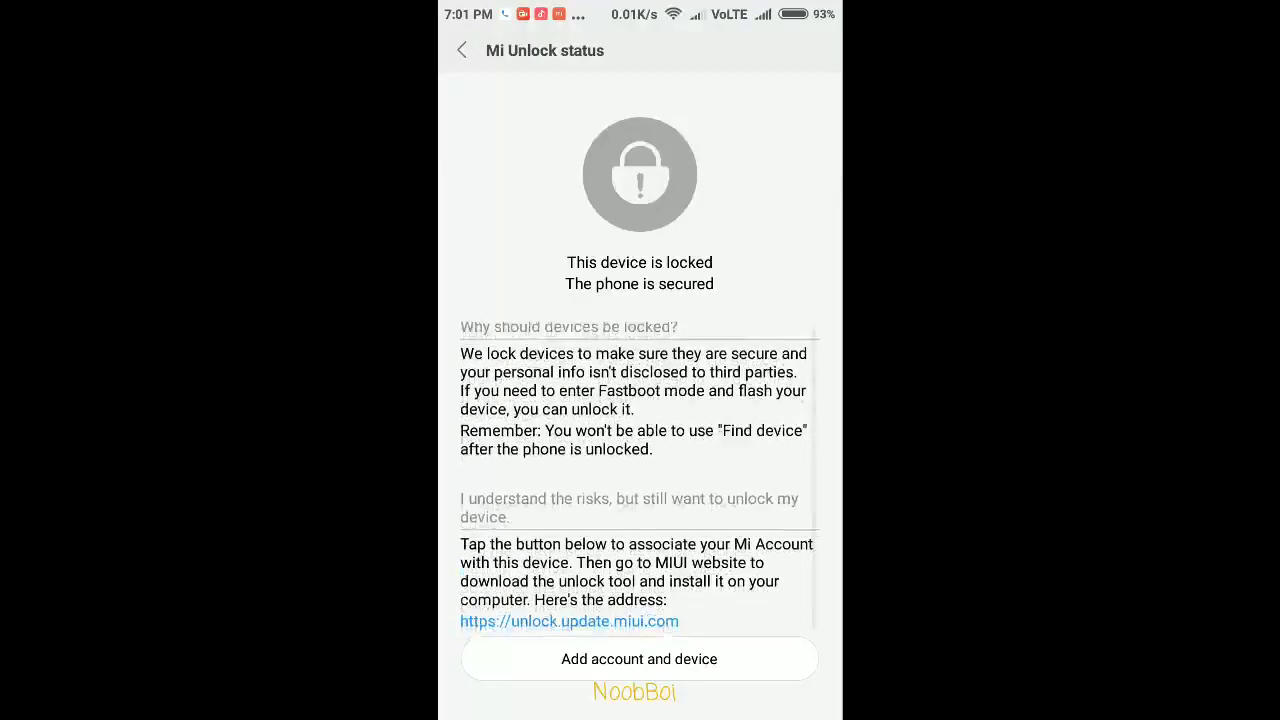
left_click(639, 659)
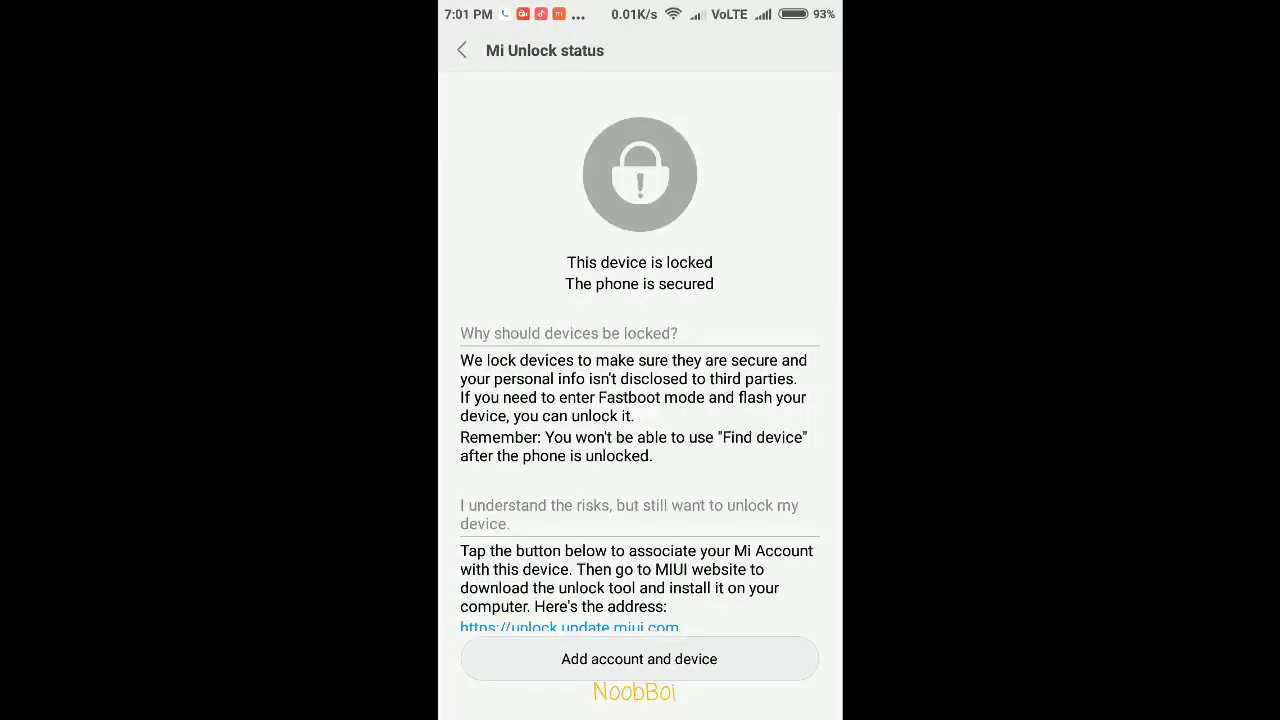
left_click(639, 659)
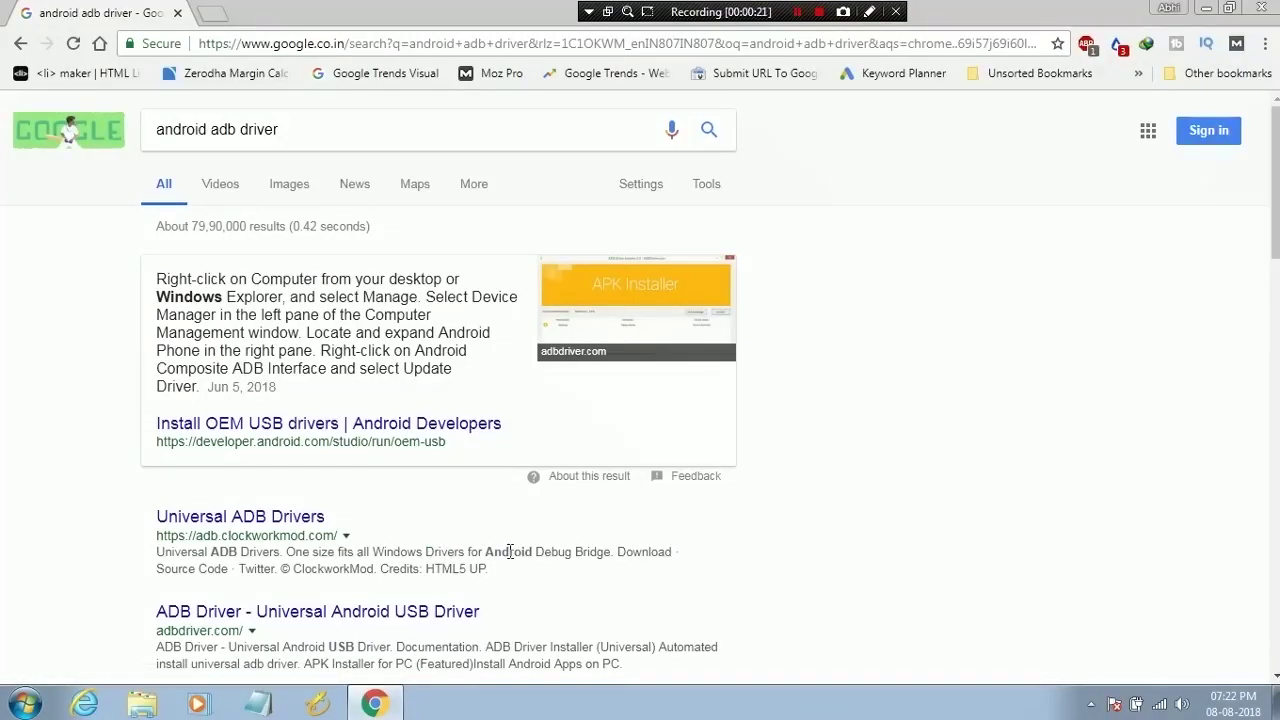
Open the 'ADB Driver - Universal Android USB Driver' result leading to adbdriver.com.
scroll(505, 548, "down", 1)
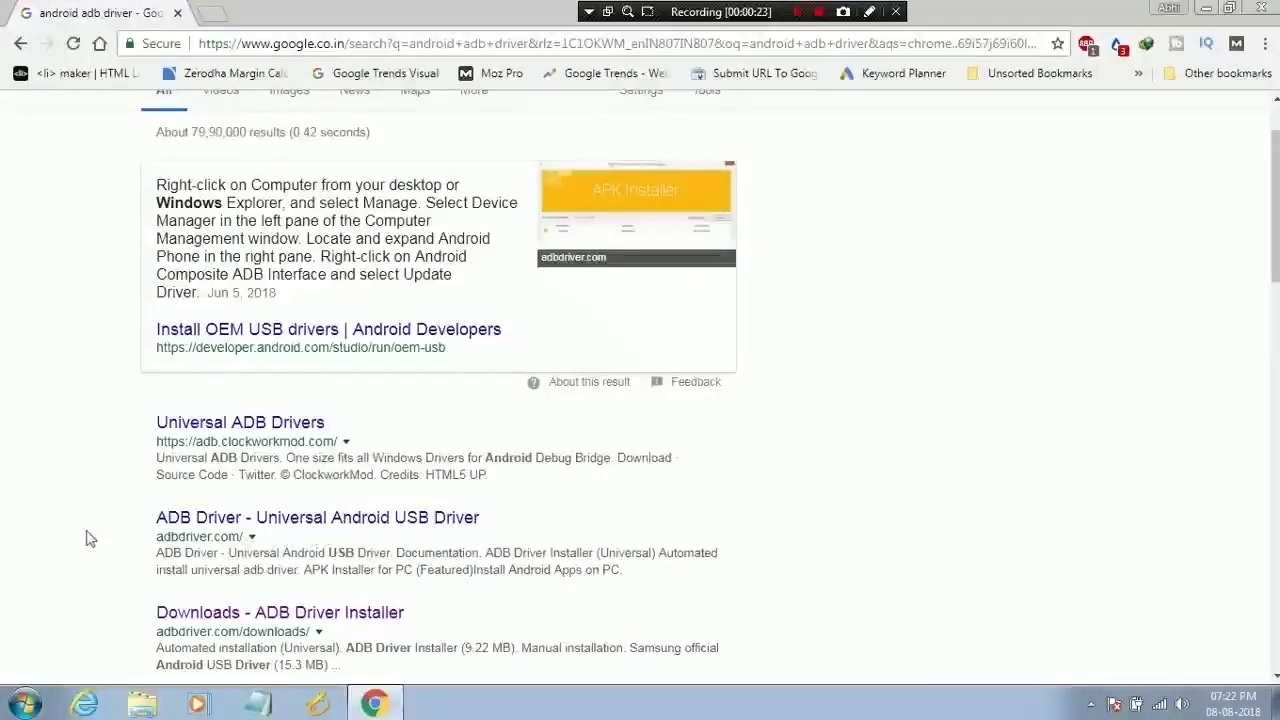
left_click_drag(150, 530, 449, 531)
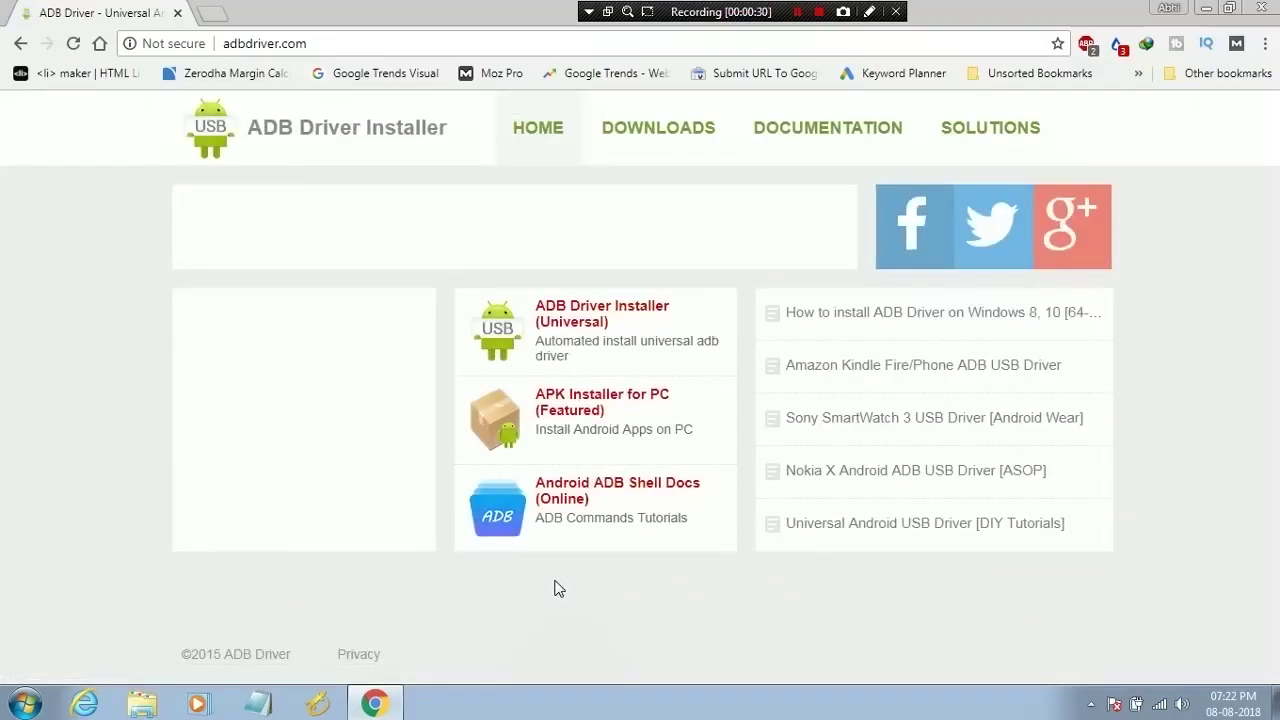
Download adbdriver.zip (9.21 MB) from the ADB Driver Installer page, confirming IDM's duplicate-link prompt.
left_click(598, 336)
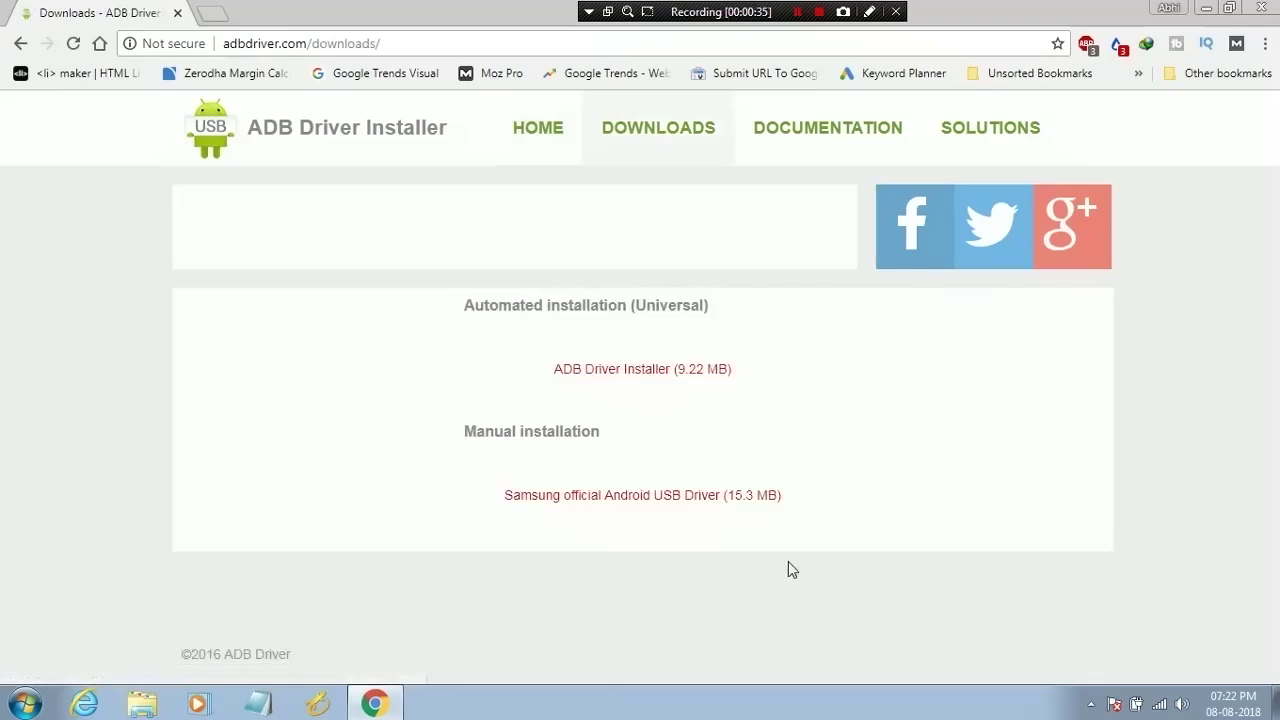
left_click(662, 375)
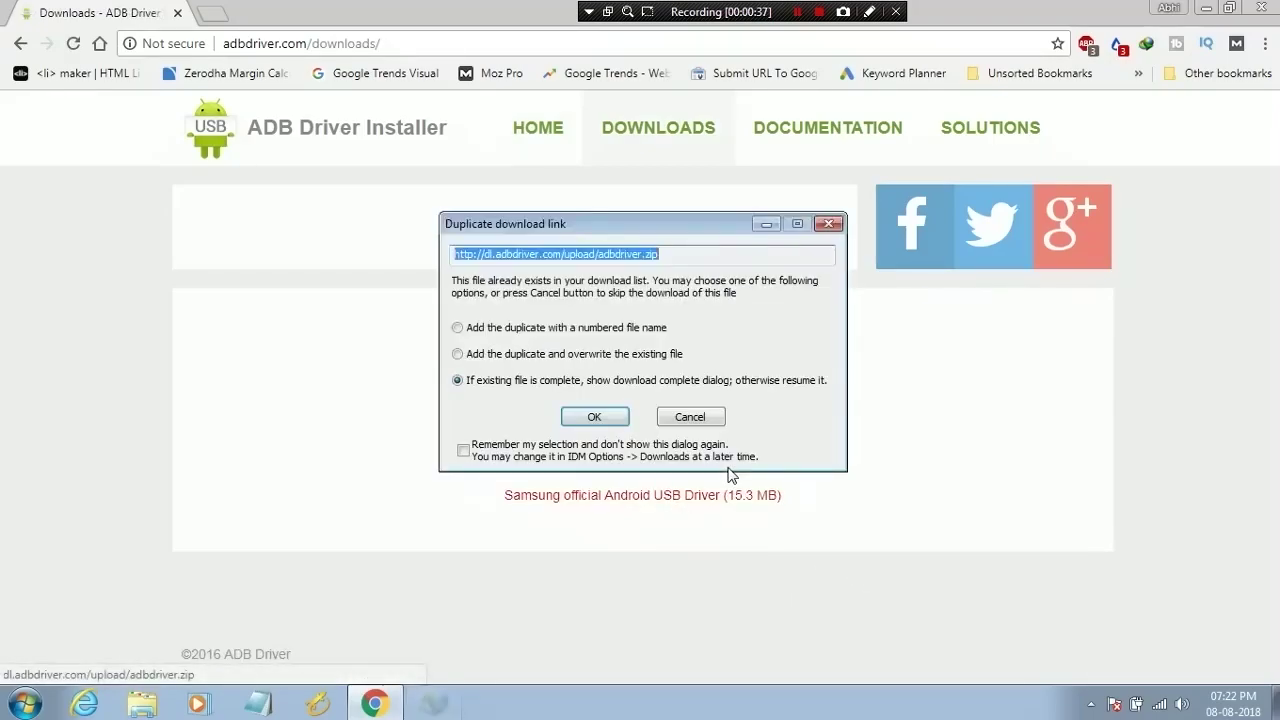
left_click(597, 412)
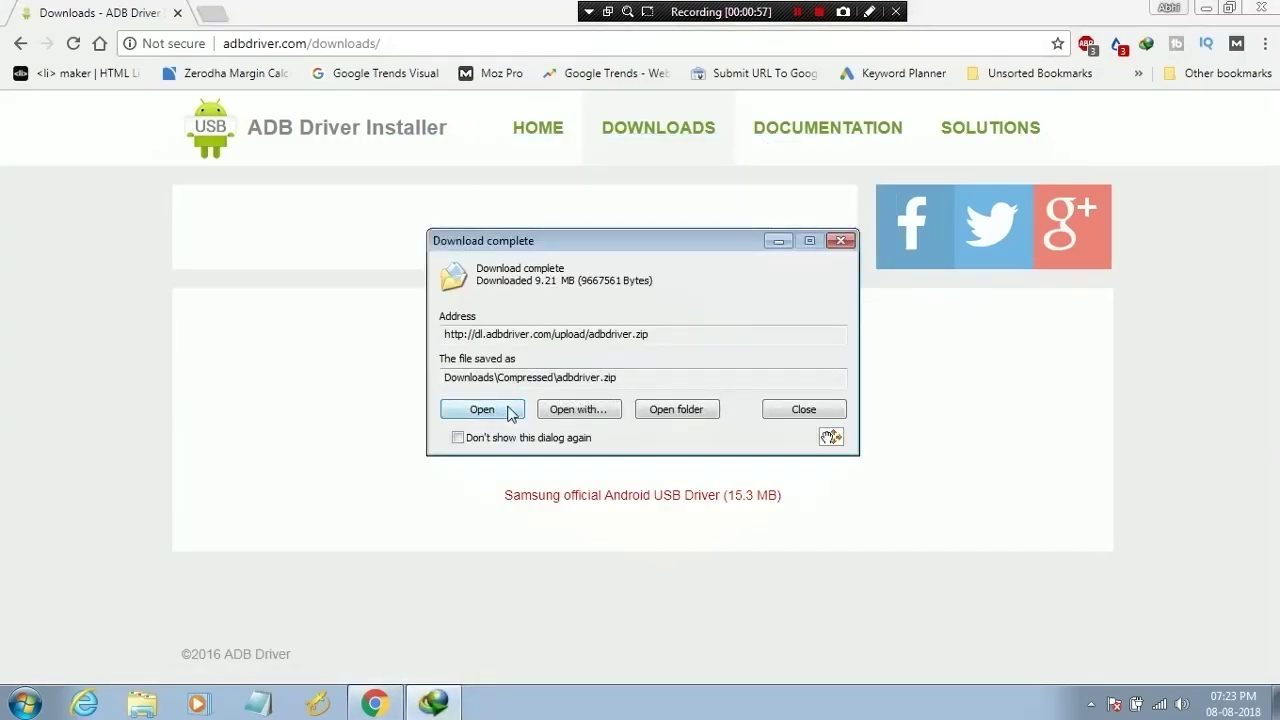
Run ADBDriverInstaller from adbdriver.zip and review Device Manager's Other devices before closing it.
left_click(482, 409)
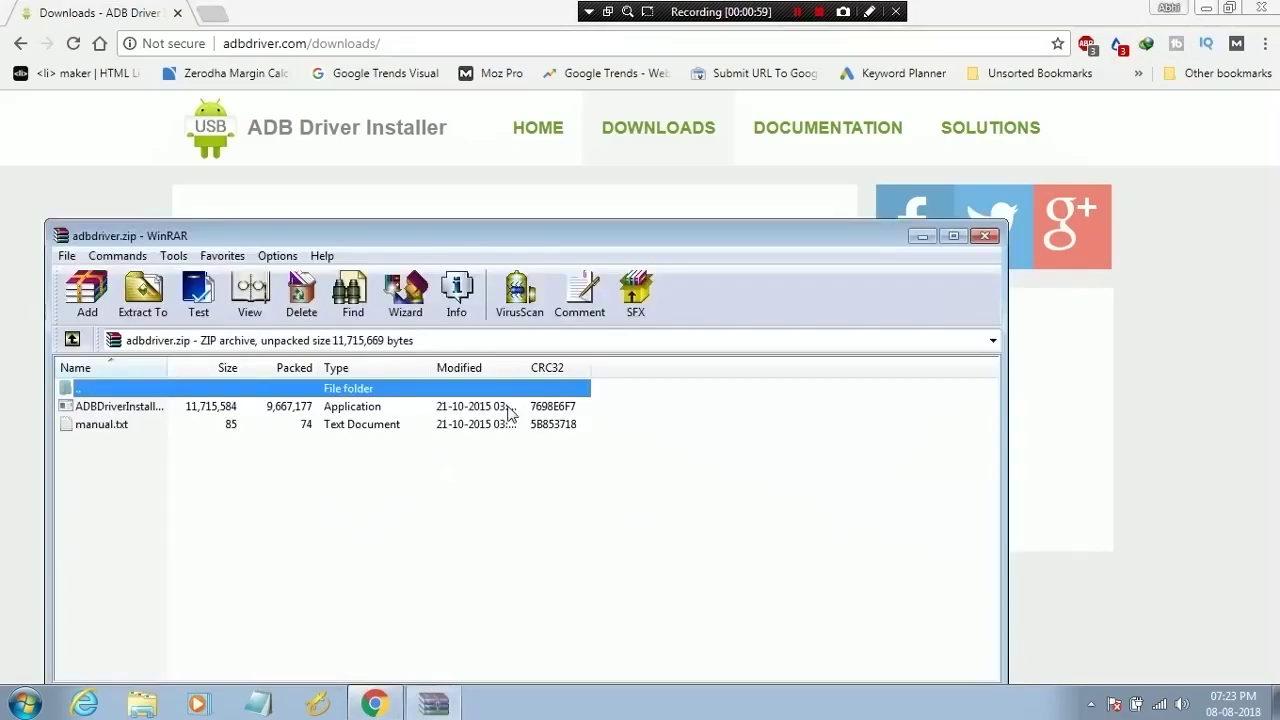
left_click(367, 410)
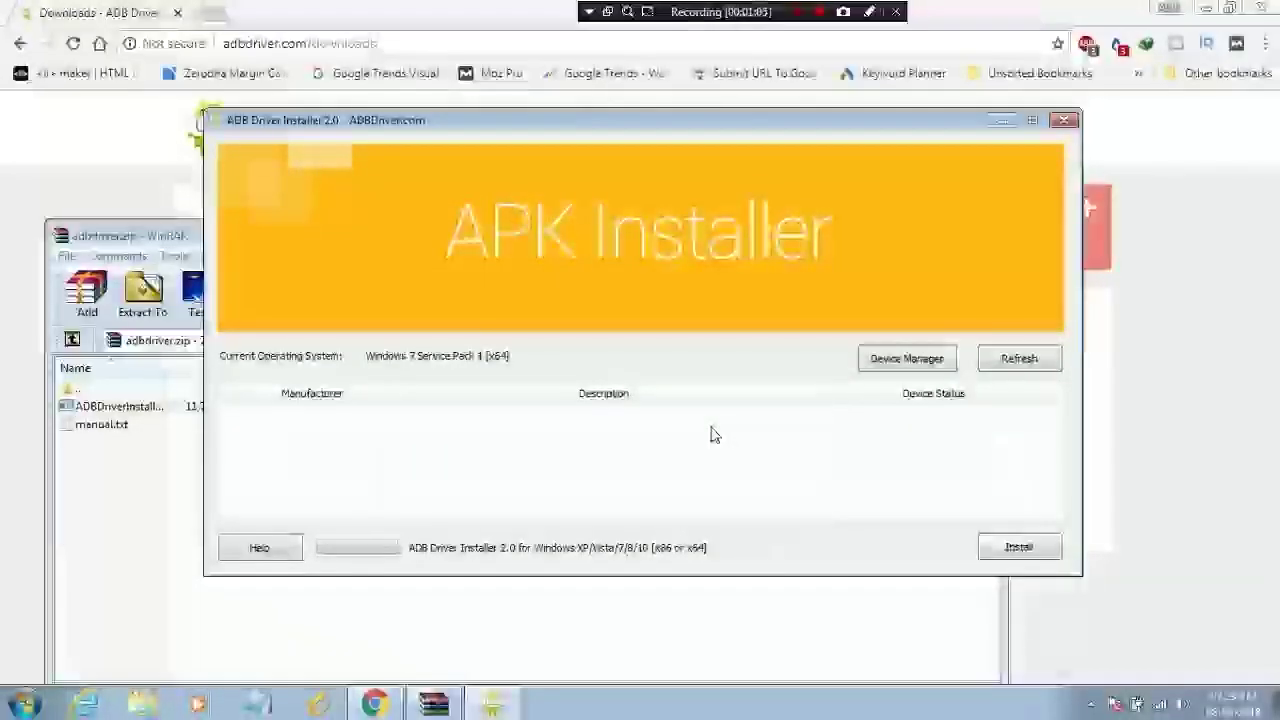
left_click(911, 368)
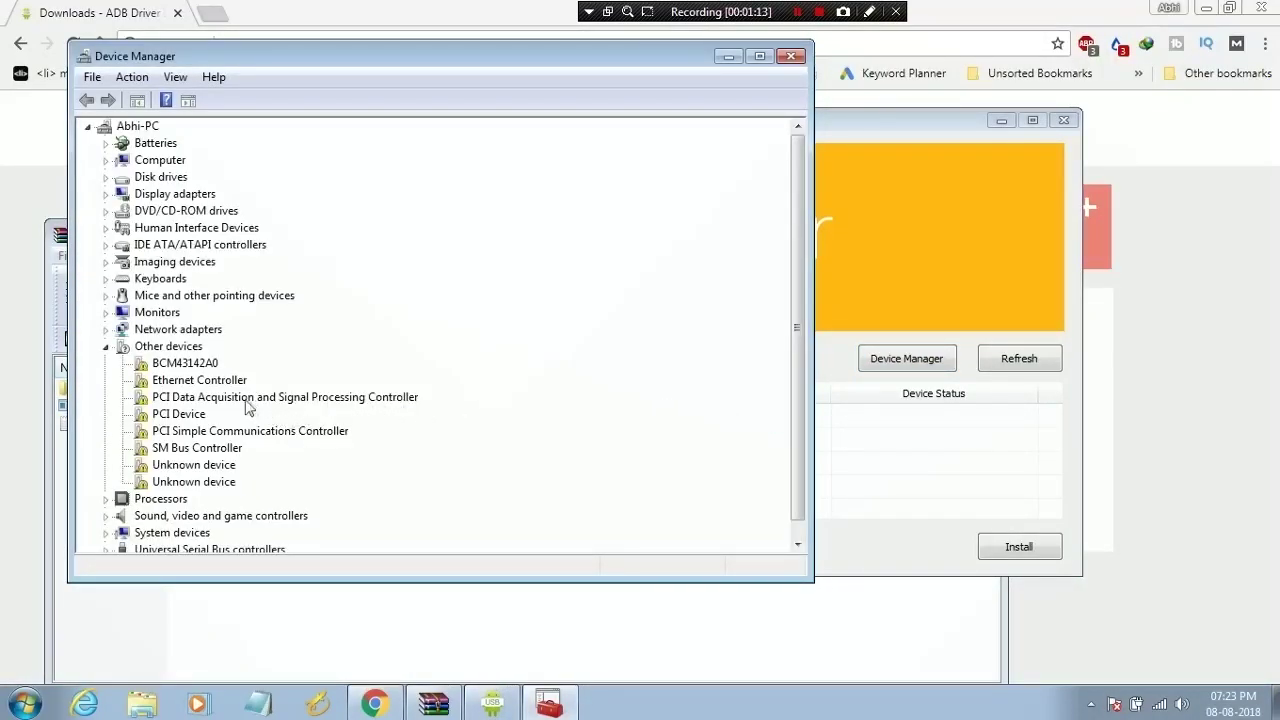
left_click(791, 55)
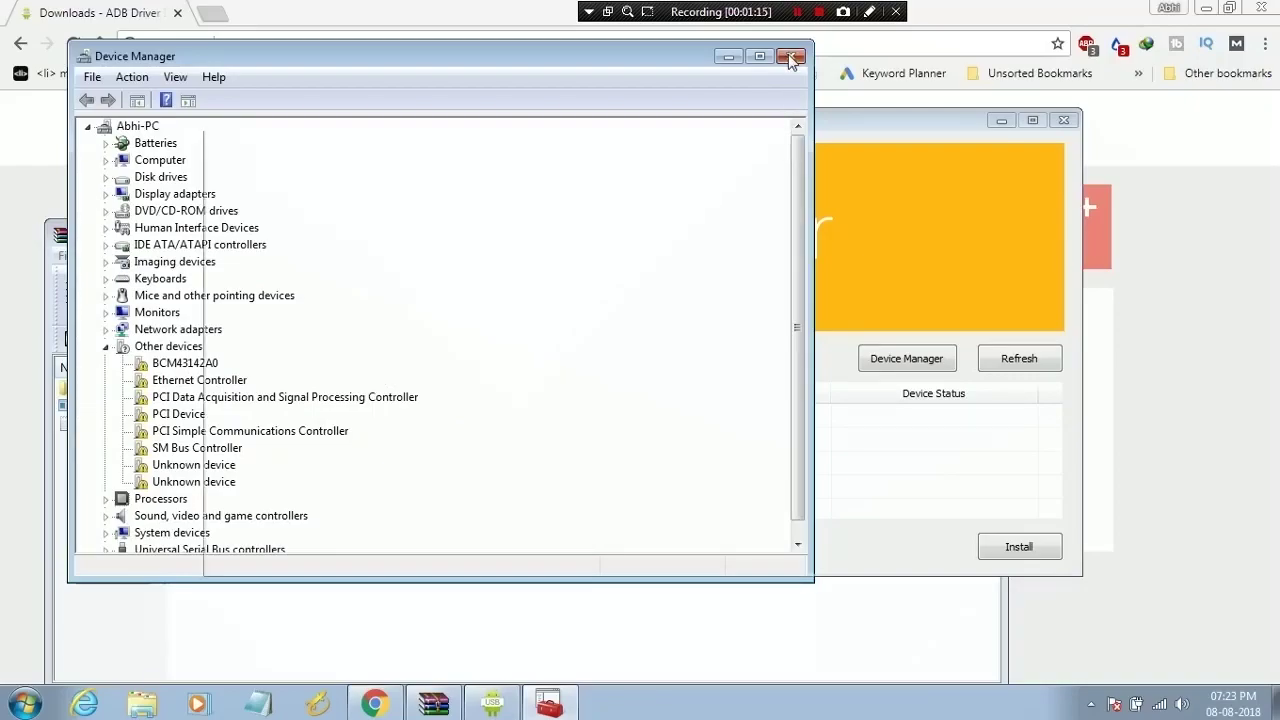
left_click(262, 700)
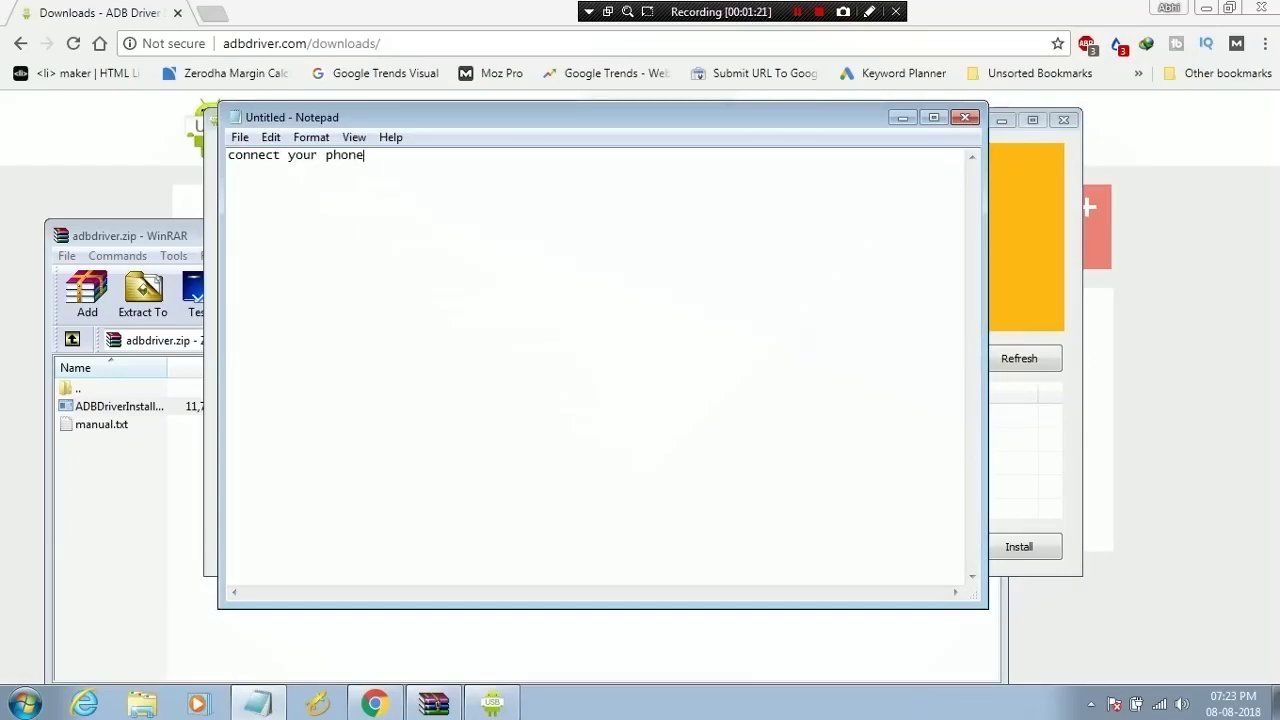
Highlight the 'connect your phone' note, then minimize Notepad to reveal the installer.
left_click_drag(441, 155, 334, 189)
left_click(492, 196)
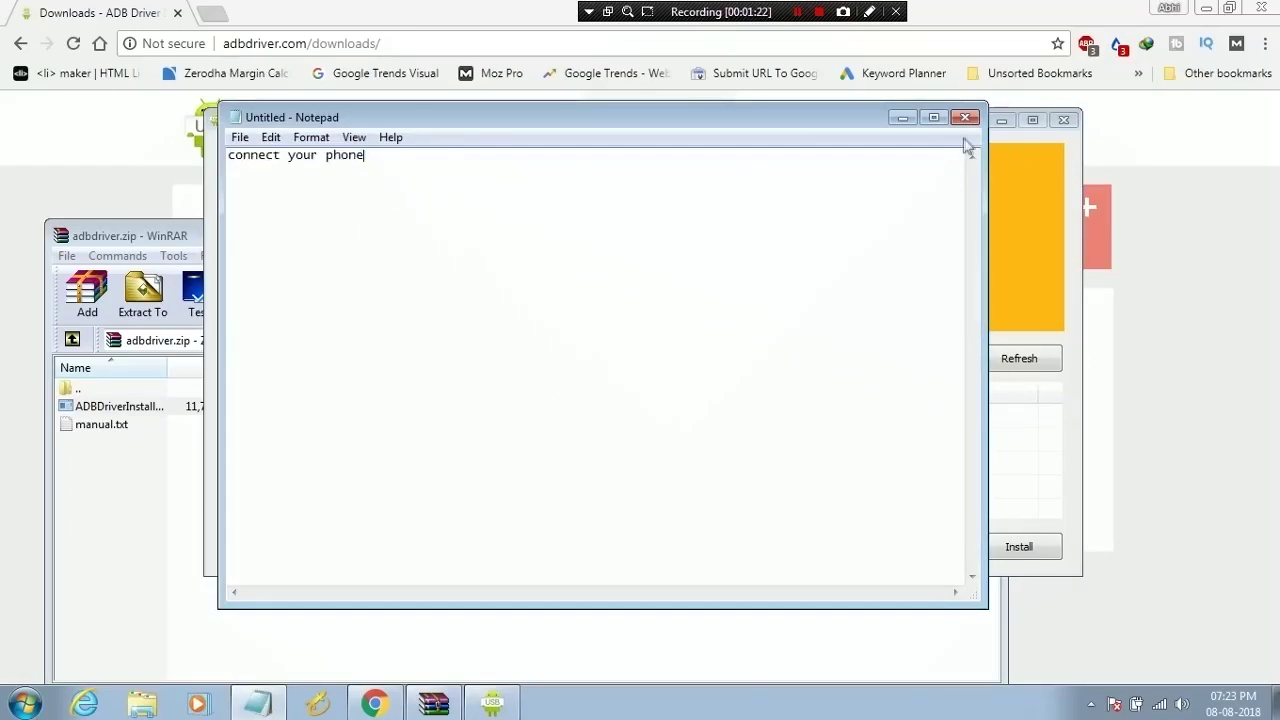
left_click(908, 119)
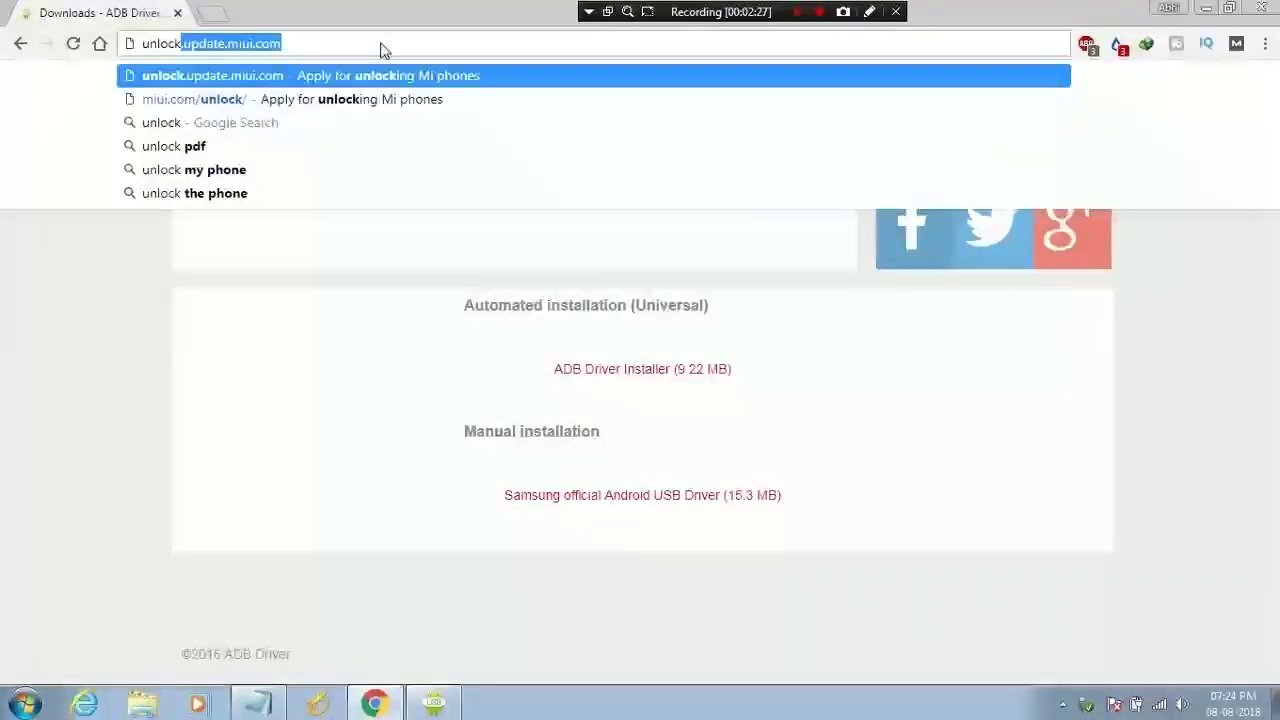
Go to the MIUI unlock site, unlock.update.miui.com, from Chrome's address bar.
key("Escape")
key("Return")
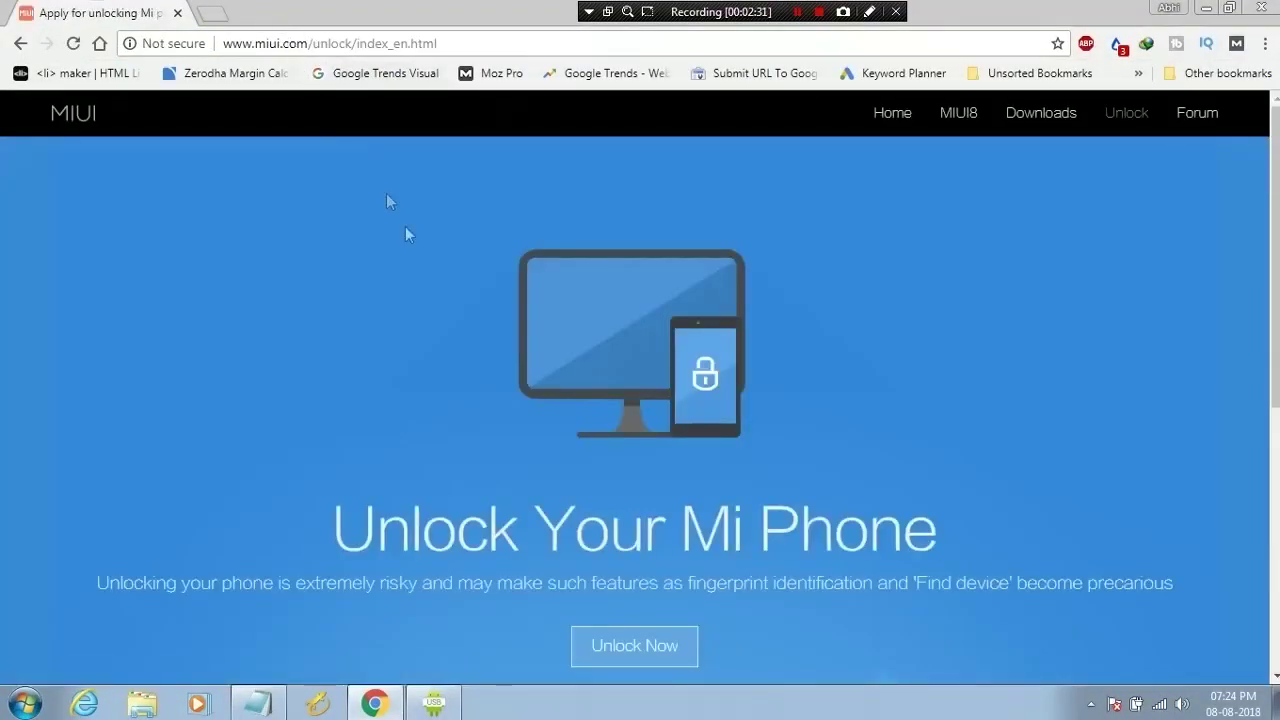
left_click(260, 47)
left_click(428, 43)
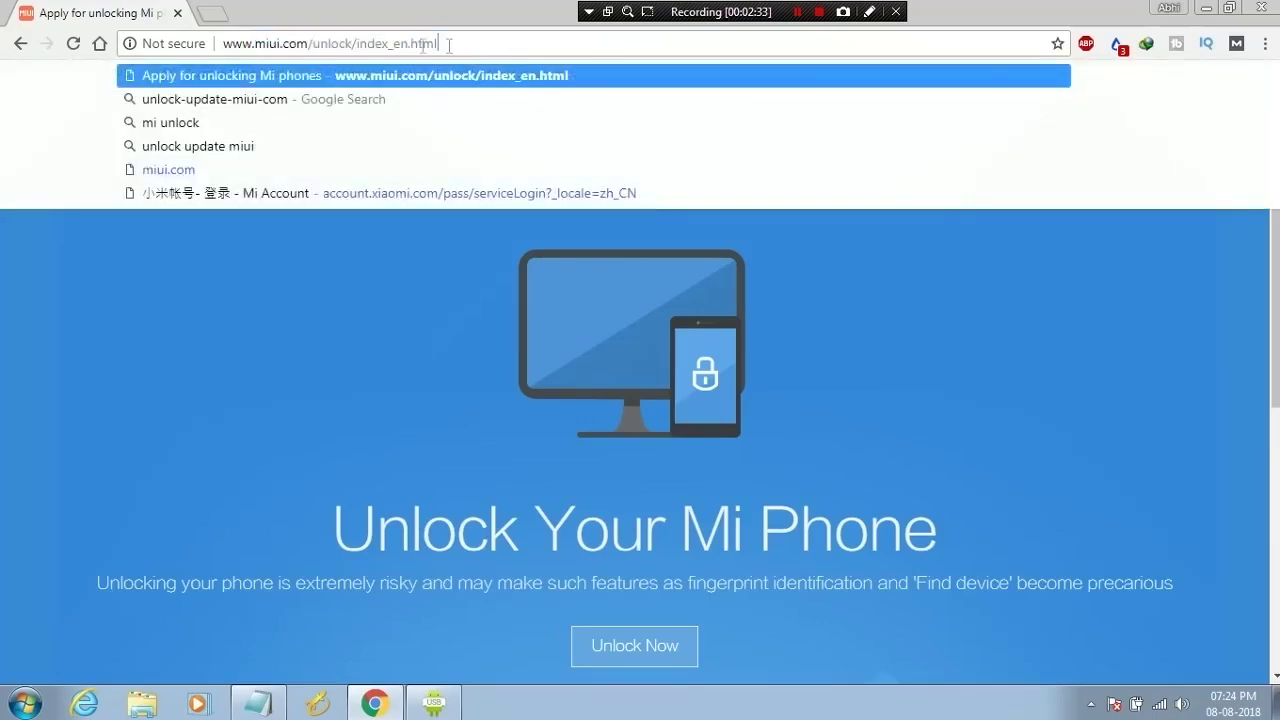
triple_click(278, 47)
left_click(346, 43)
Choose Unlock Now and download miflash_unlock-en-3.3.525.23.zip (49.68 MB), confirming in IDM.
left_click(648, 660)
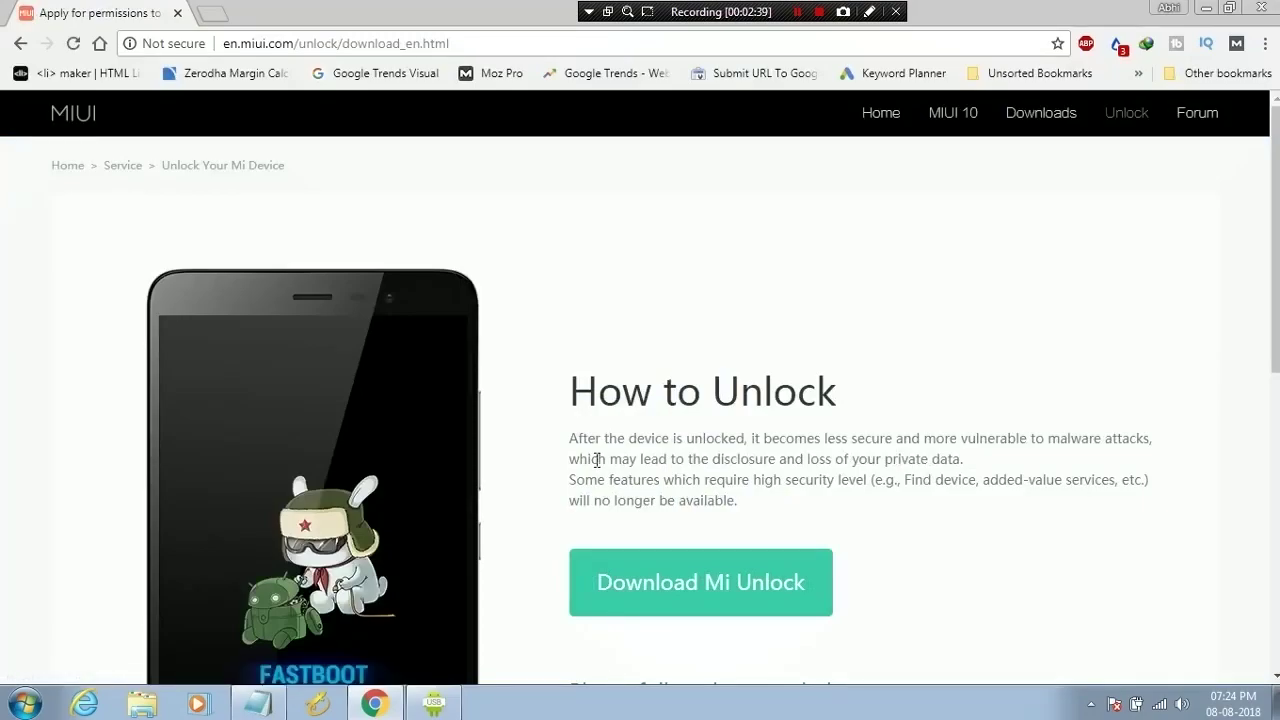
scroll(642, 414, "down", 1)
left_click_drag(574, 298, 540, 308)
left_click(870, 309)
scroll(614, 350, "down", 2)
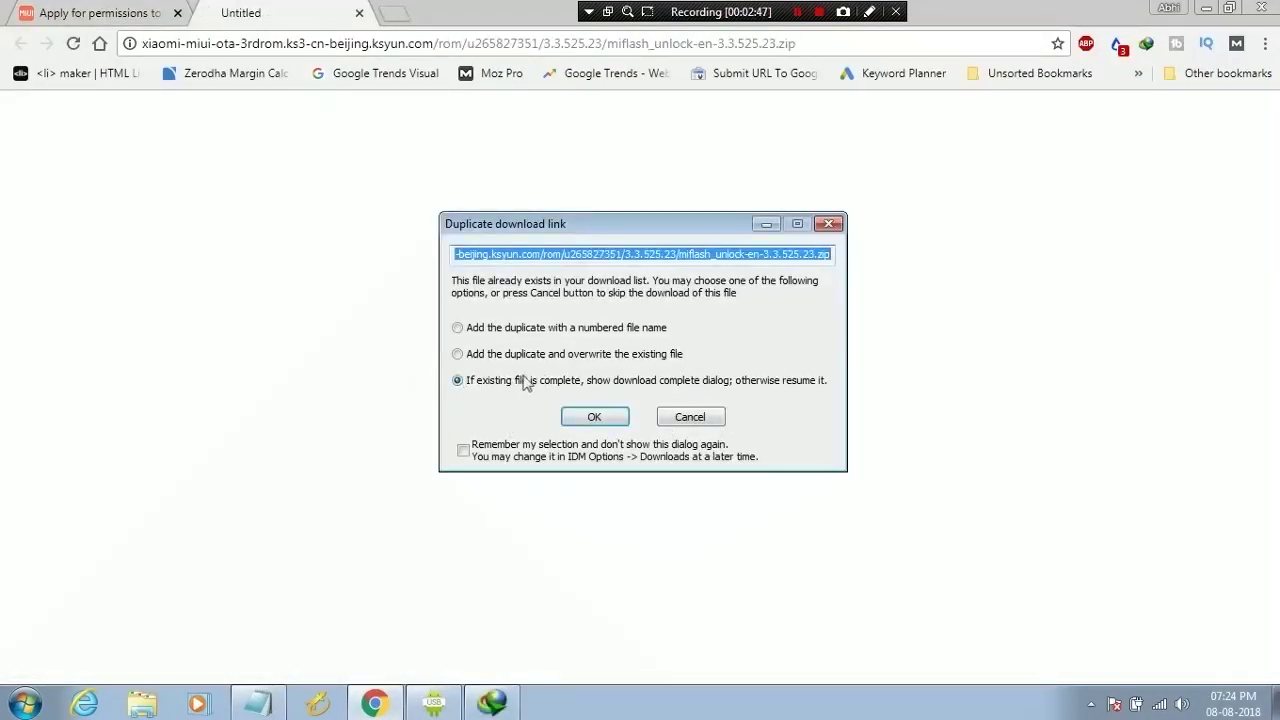
left_click(598, 420)
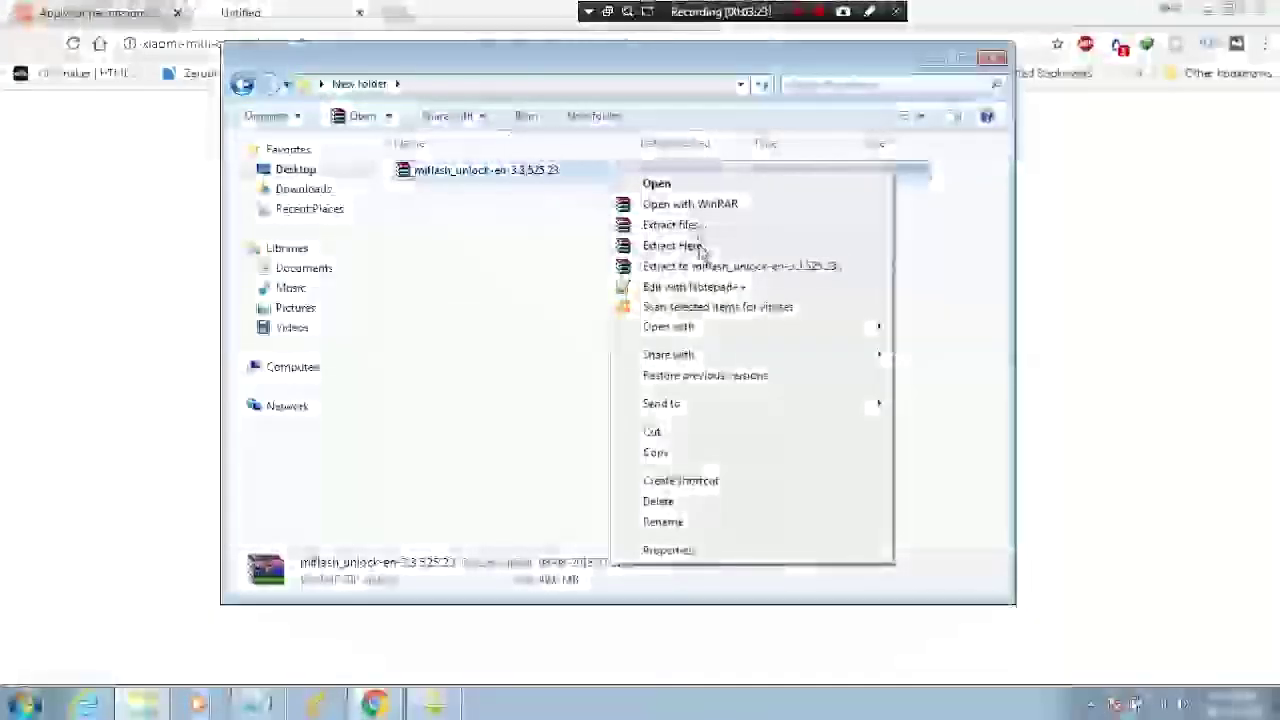
Extract the Mi Unlock zip into New folder, refresh the listing, and select miflash_unlock.
left_click(694, 251)
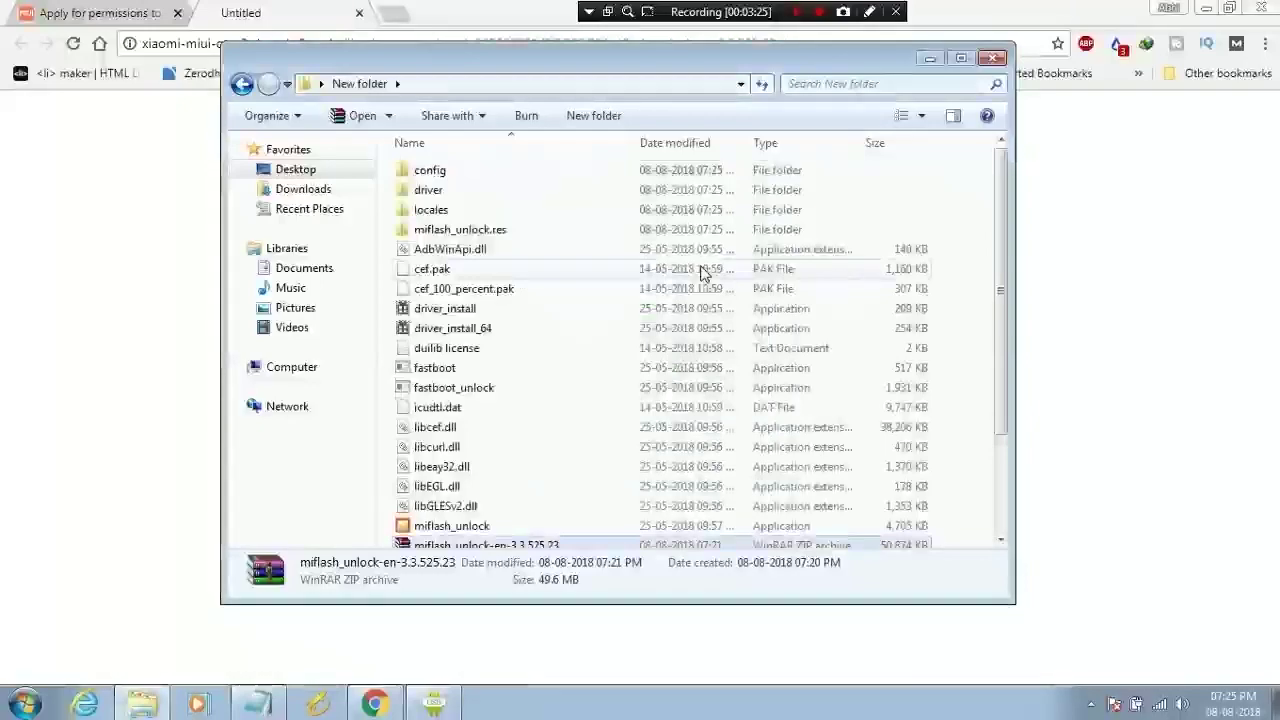
left_click(494, 348)
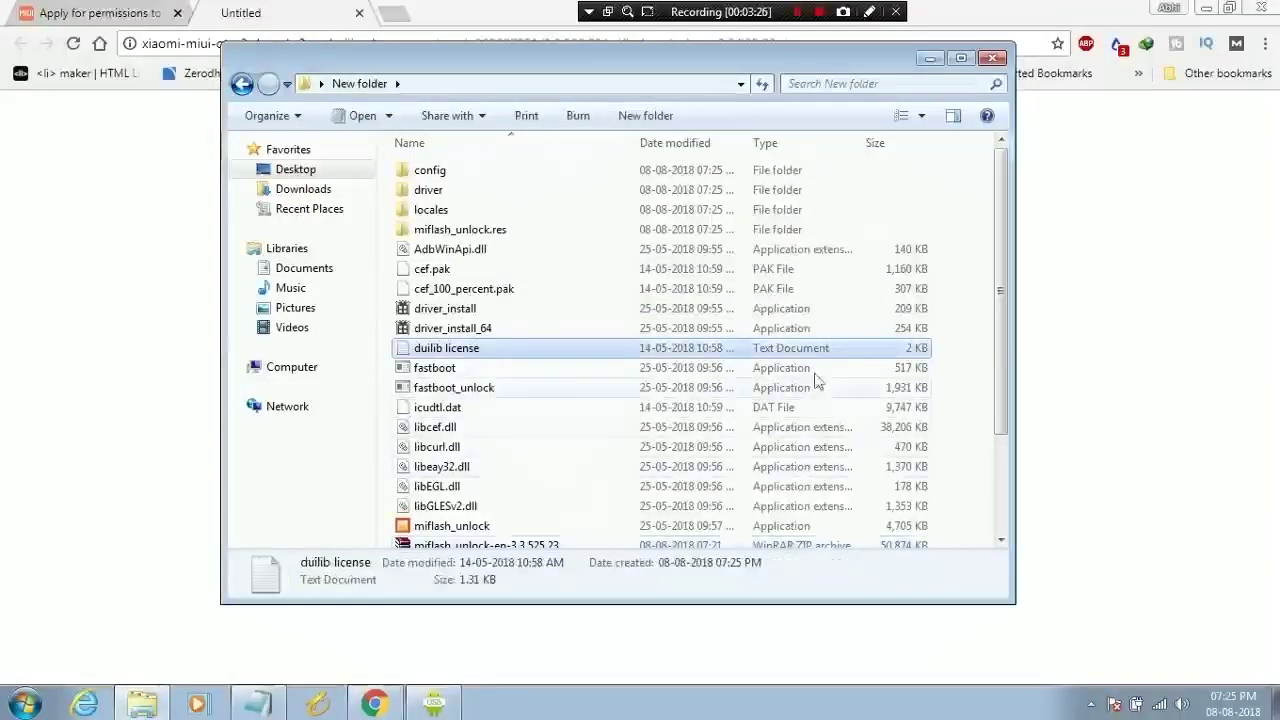
right_click(980, 318)
left_click(1000, 375)
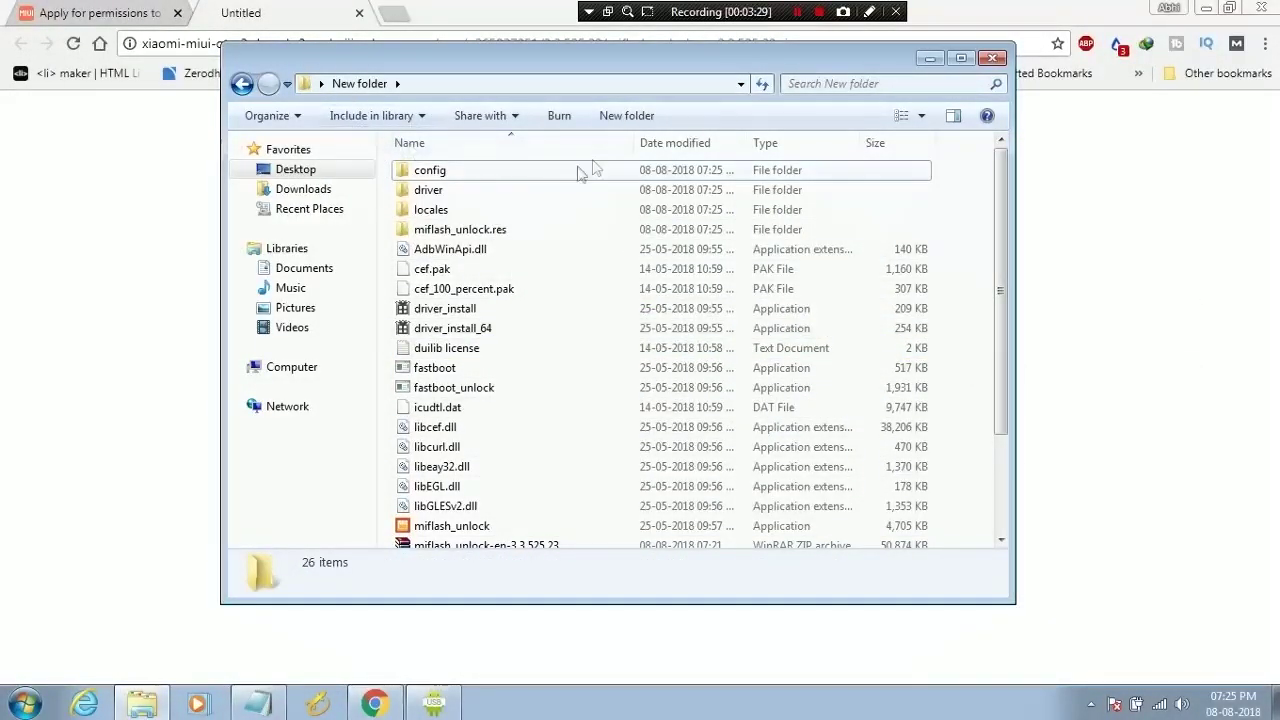
left_click(600, 348)
scroll(600, 350, "down", 2)
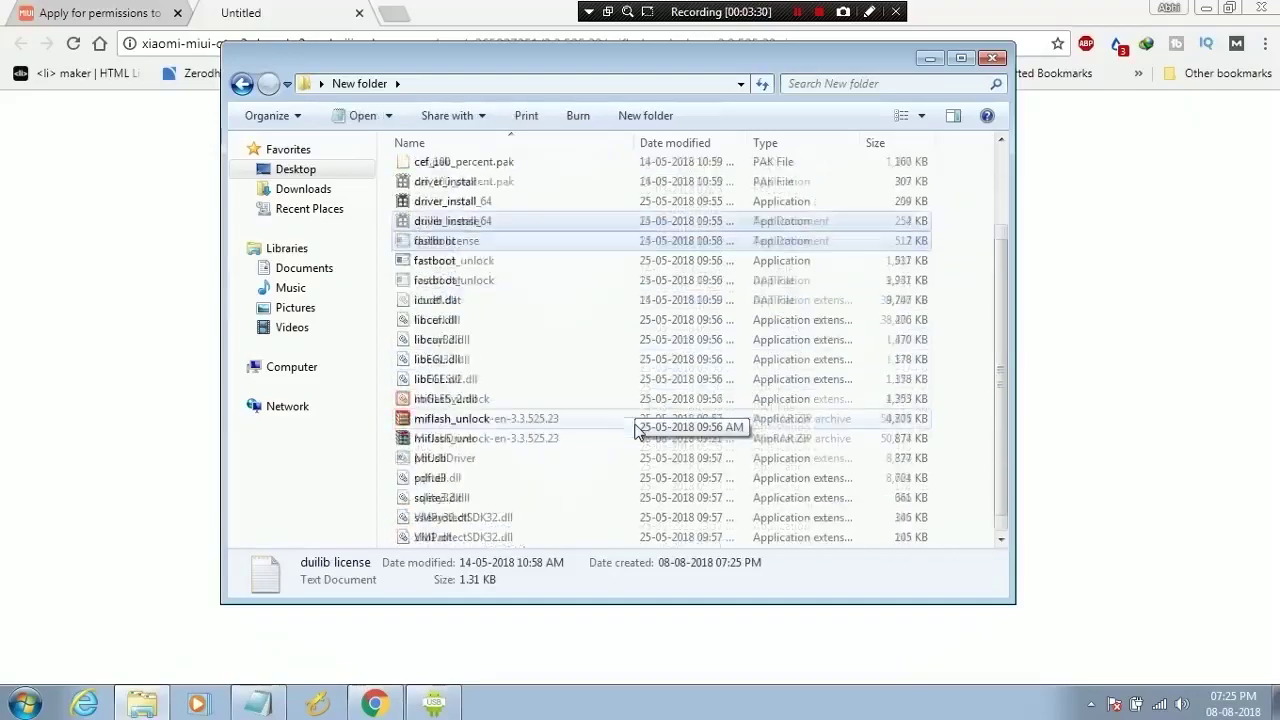
left_click(555, 404)
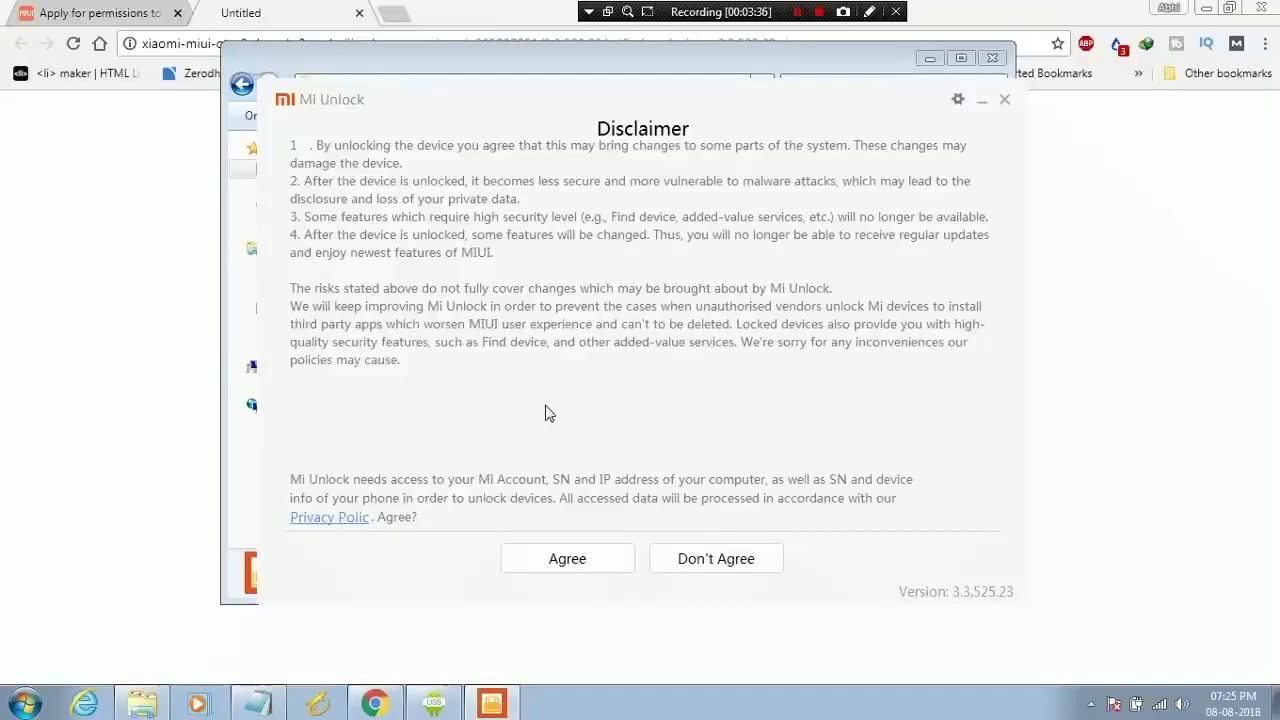
Accept the Mi Unlock disclaimer and dismiss the cookie notice on the sign-in page.
left_click(585, 559)
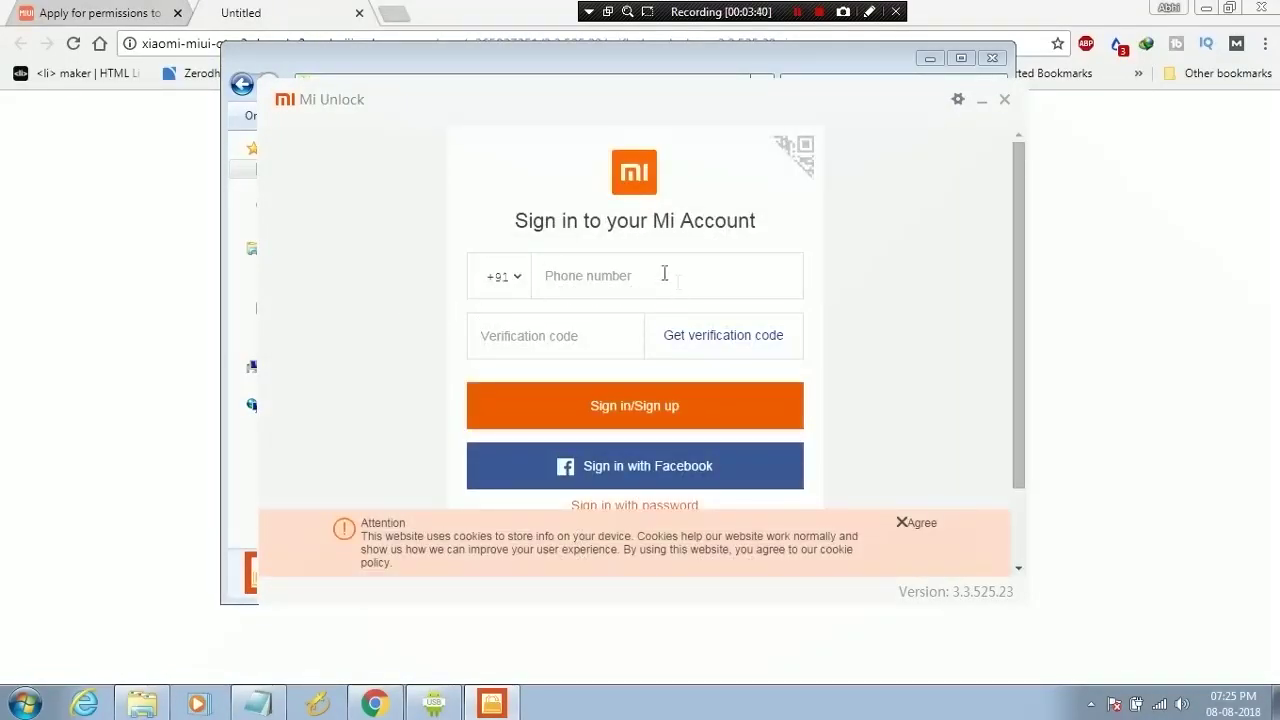
left_click_drag(514, 222, 674, 222)
left_click(734, 226)
left_click_drag(756, 224, 500, 229)
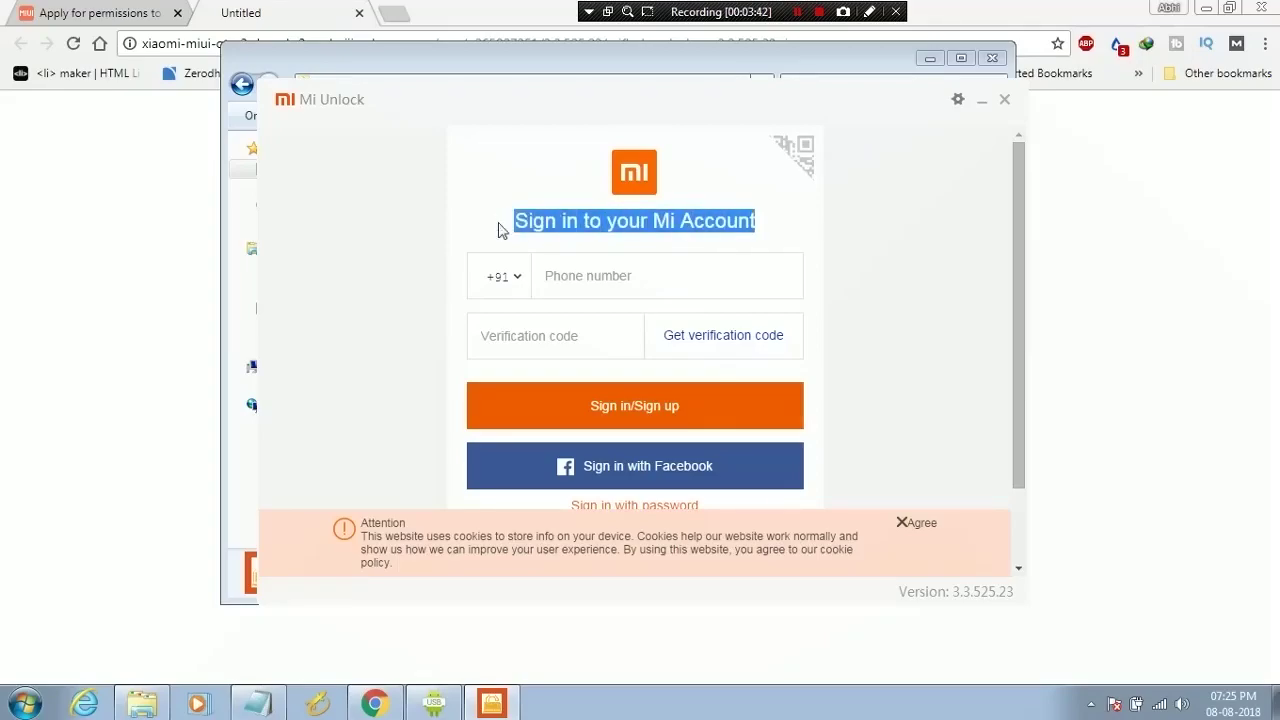
left_click(535, 224)
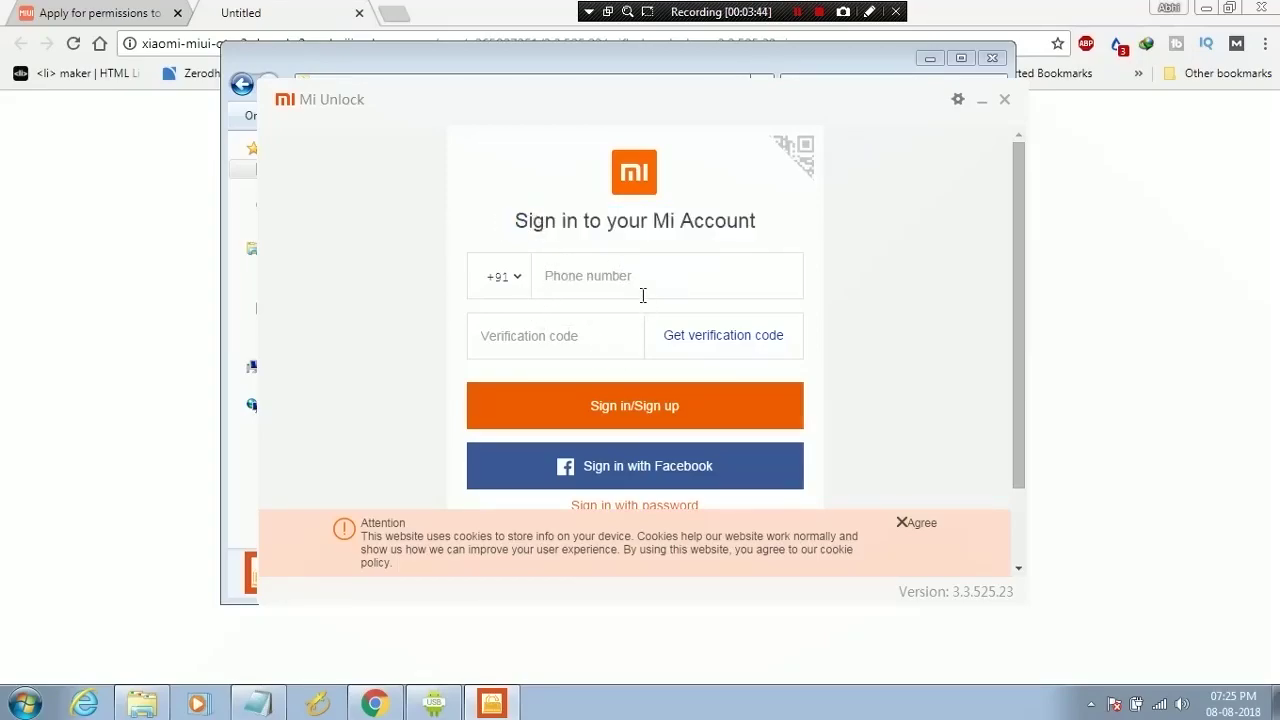
scroll(707, 350, "down", 2)
left_click(920, 522)
scroll(874, 466, "up", 2)
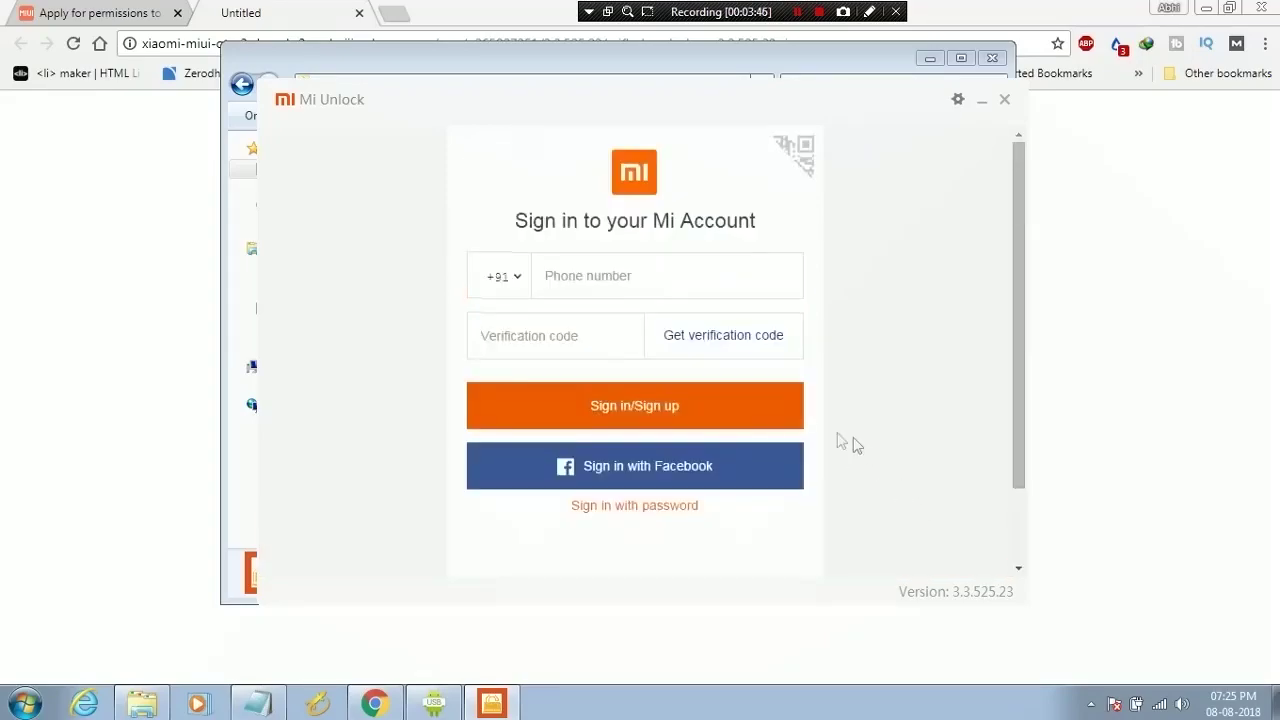
Sign in with the account's phone number and password using 'Sign in with password'.
left_click(612, 270)
key("ctrl+v")
type("00")
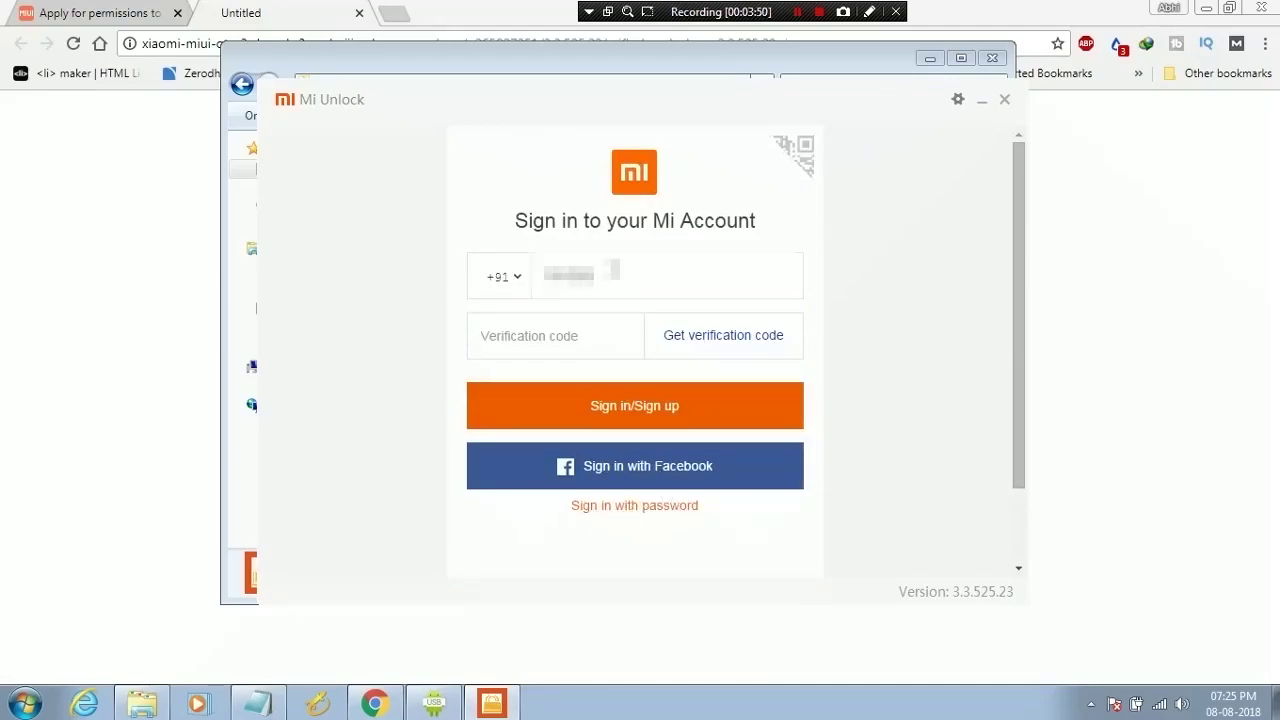
key("ctrl+a")
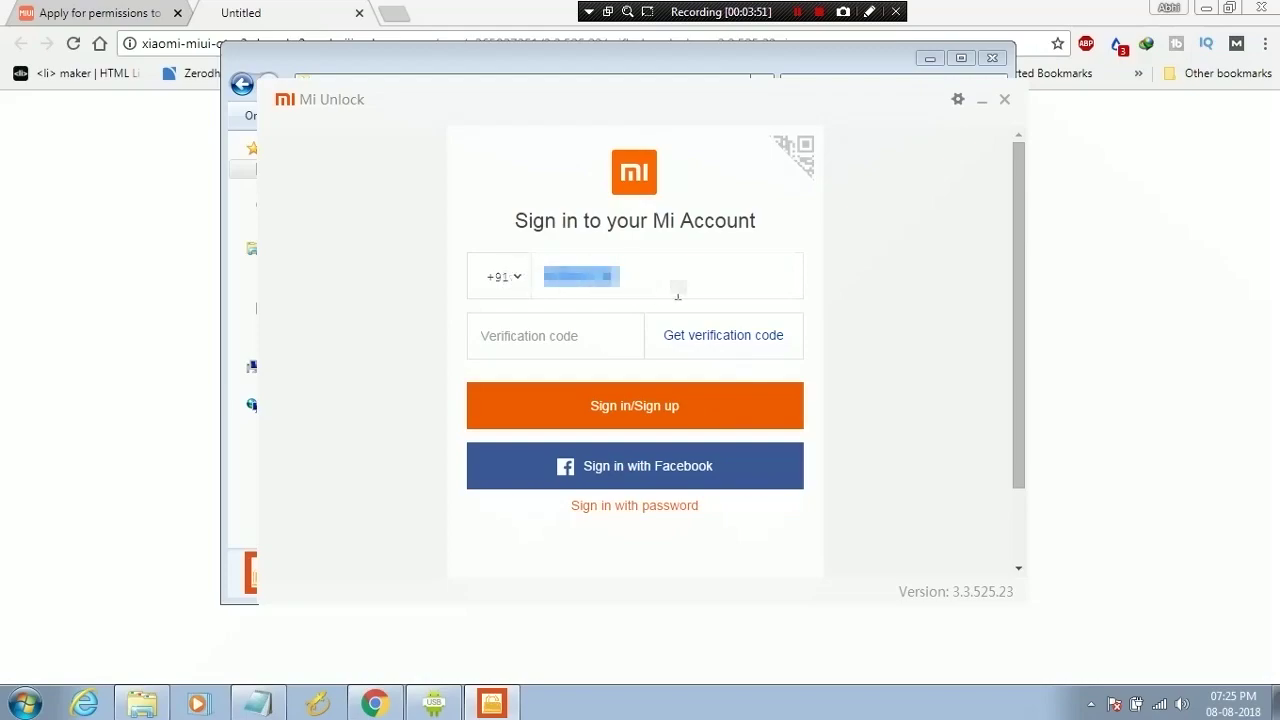
left_click(677, 289)
left_click(622, 506)
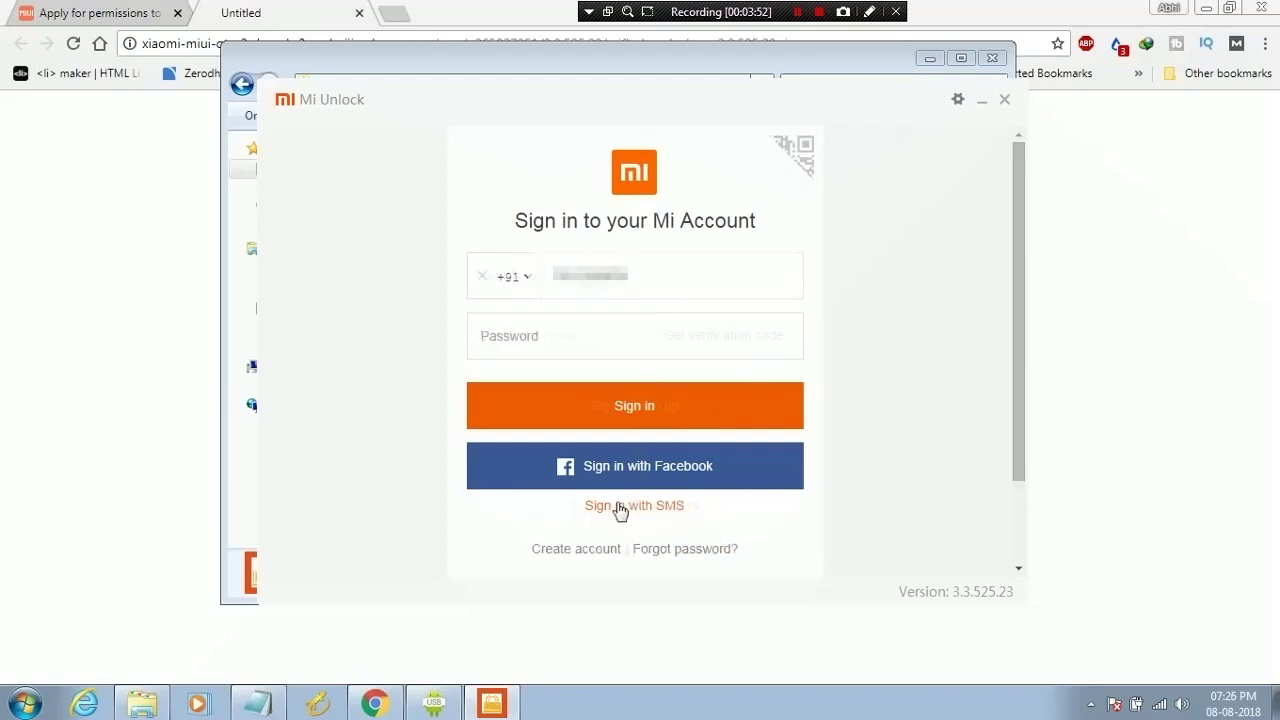
left_click(583, 346)
type("••")
key("Return")
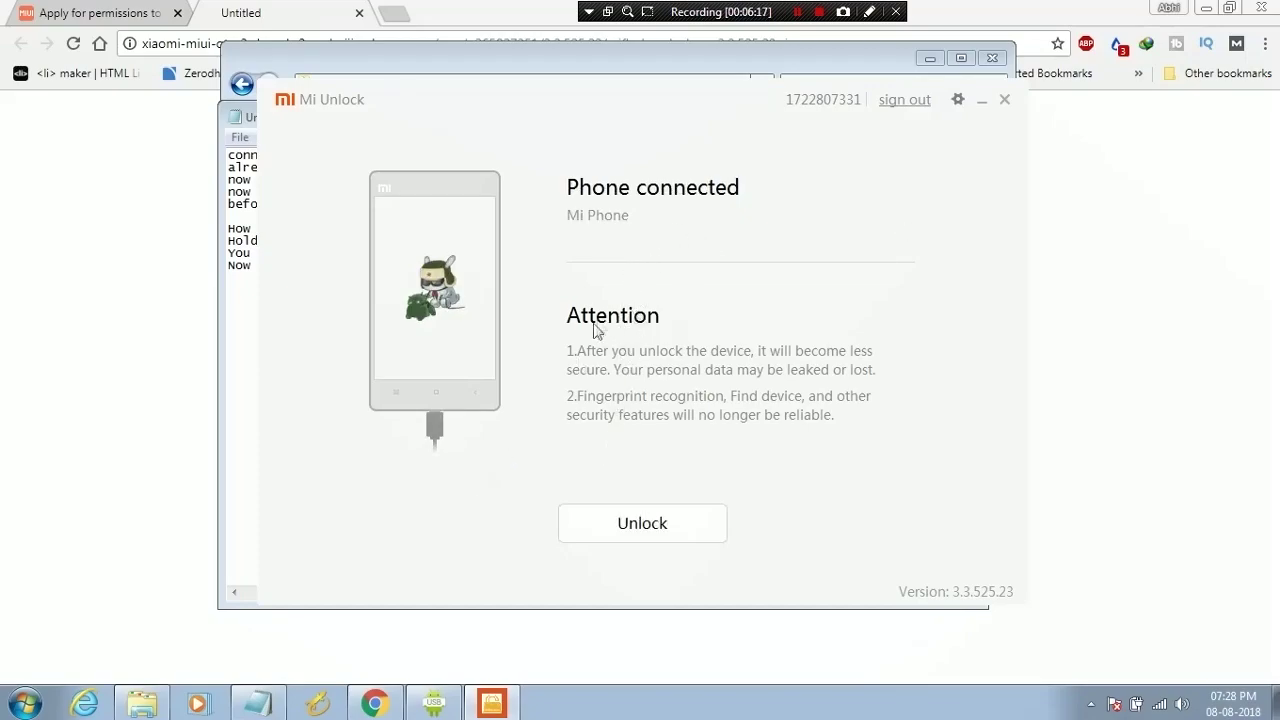
Attempt the bootloader unlock past the risk warning, then accept the disclaimer after it fails.
left_click(262, 703)
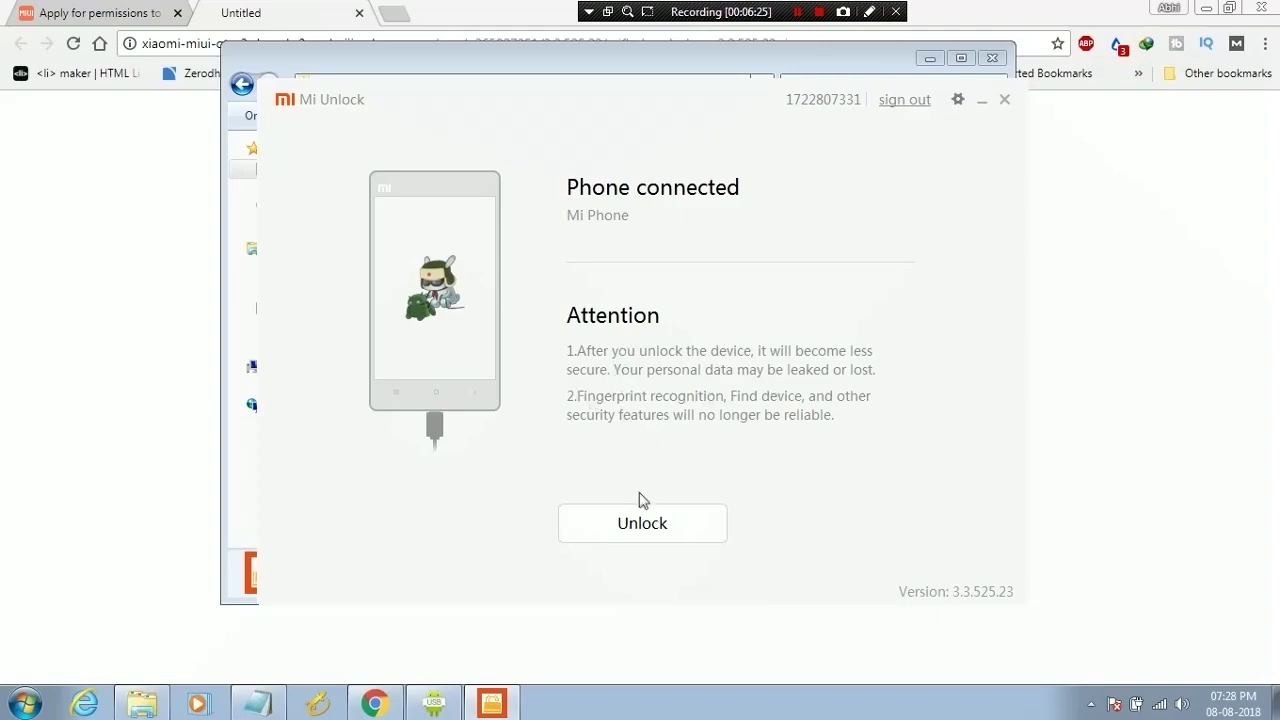
left_click(610, 530)
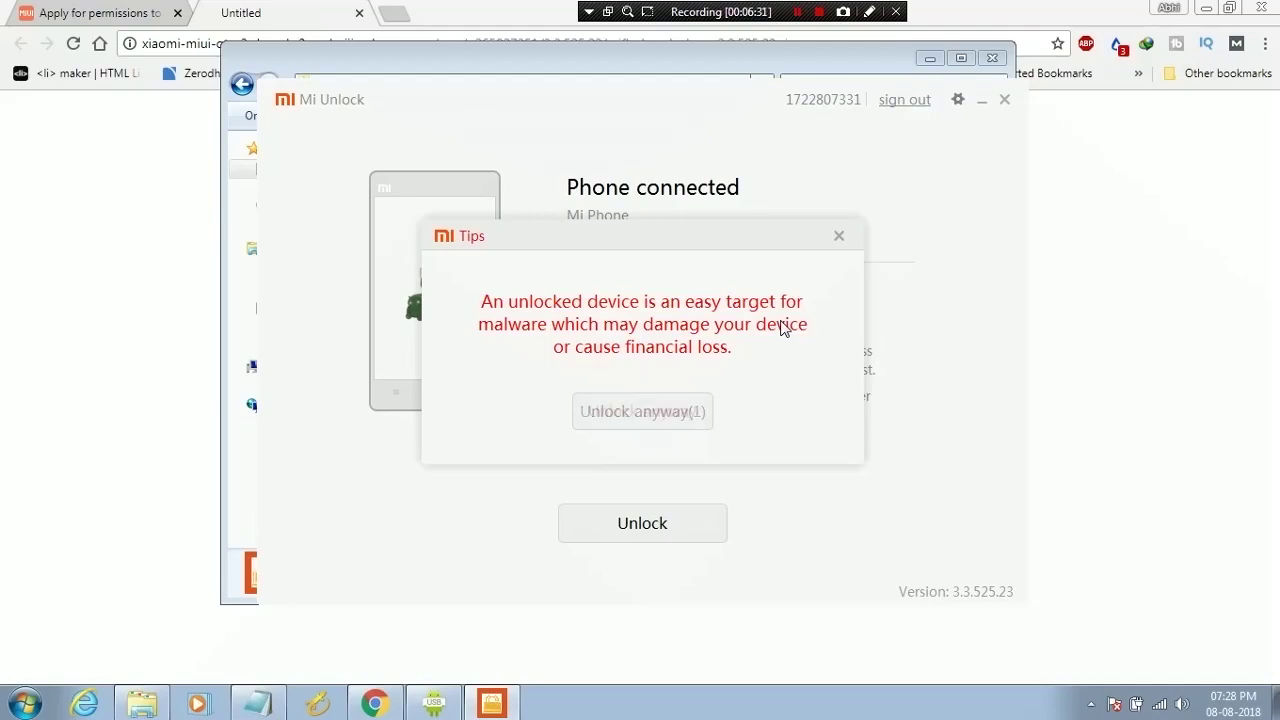
left_click(638, 419)
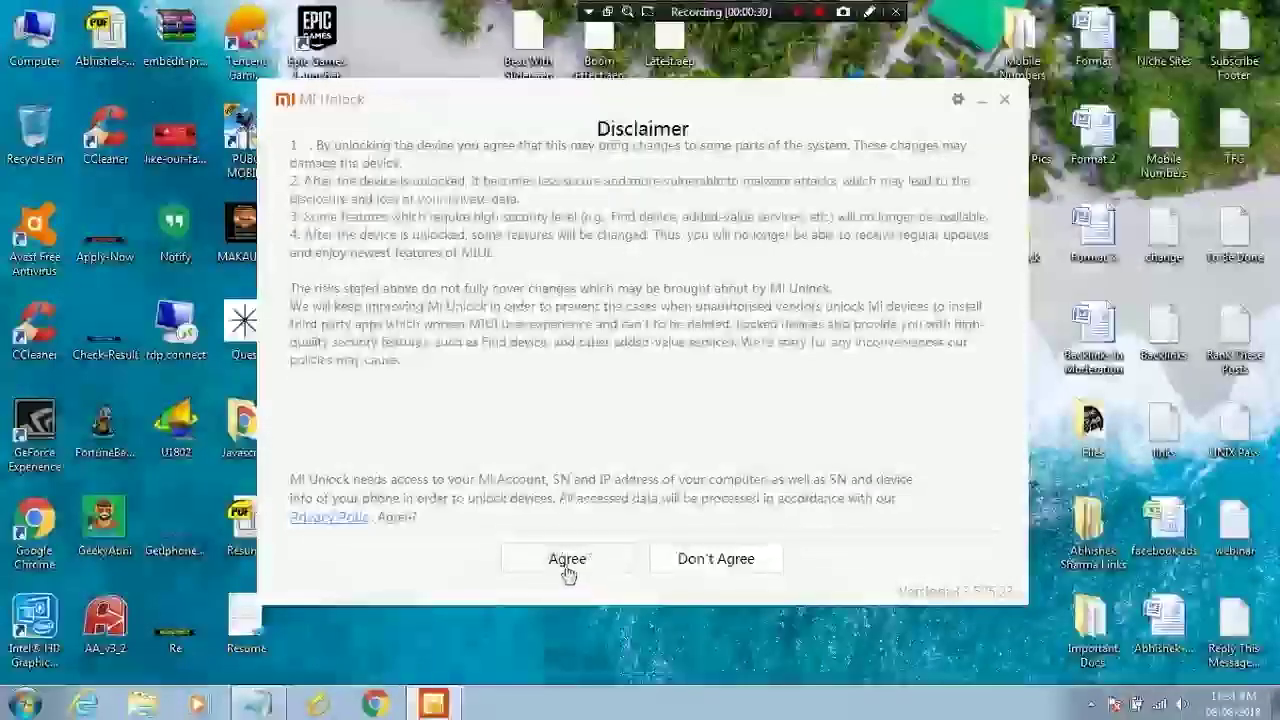
left_click(566, 561)
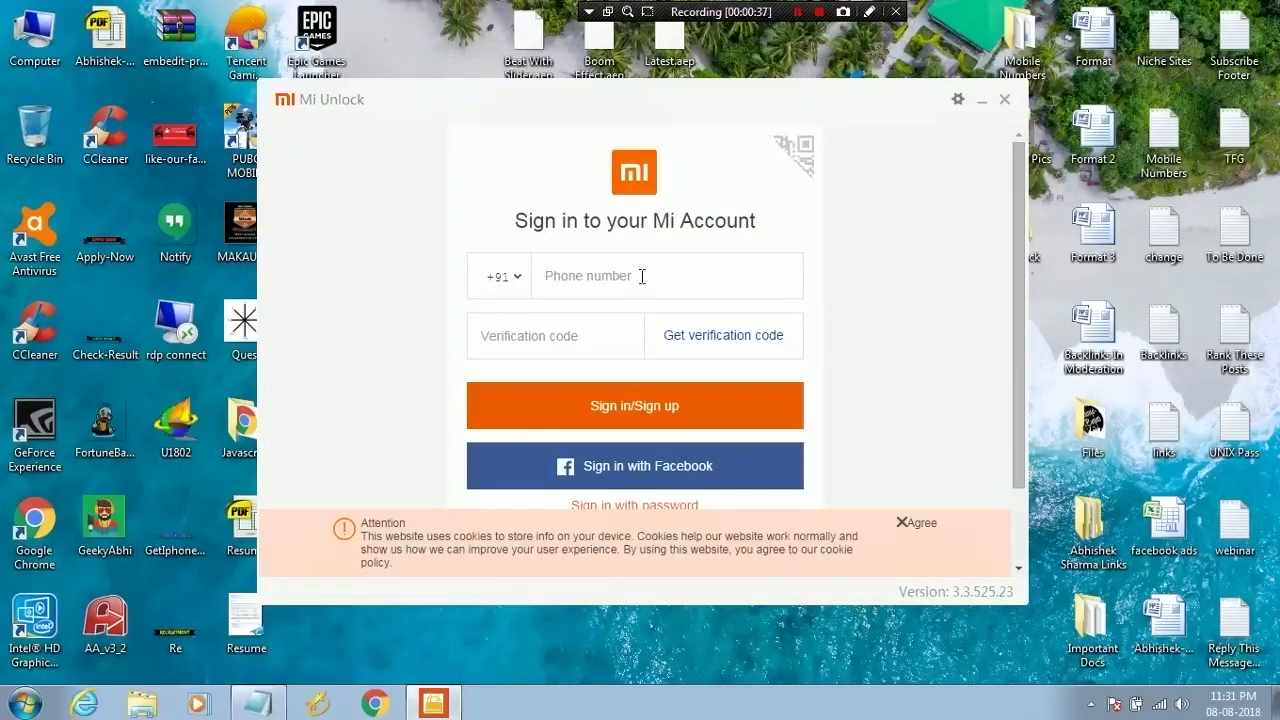
Sign back in to the Mi Account with the phone number and account password.
type("9876543")
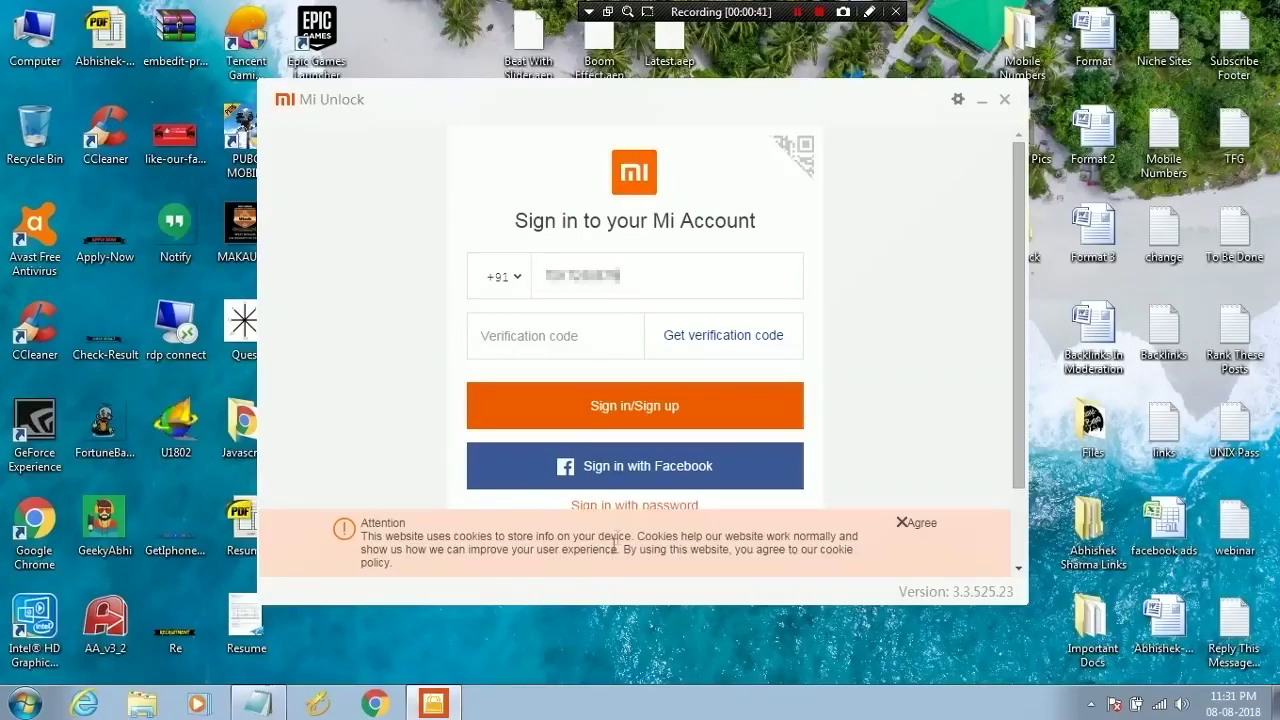
left_click(634, 505)
left_click(920, 524)
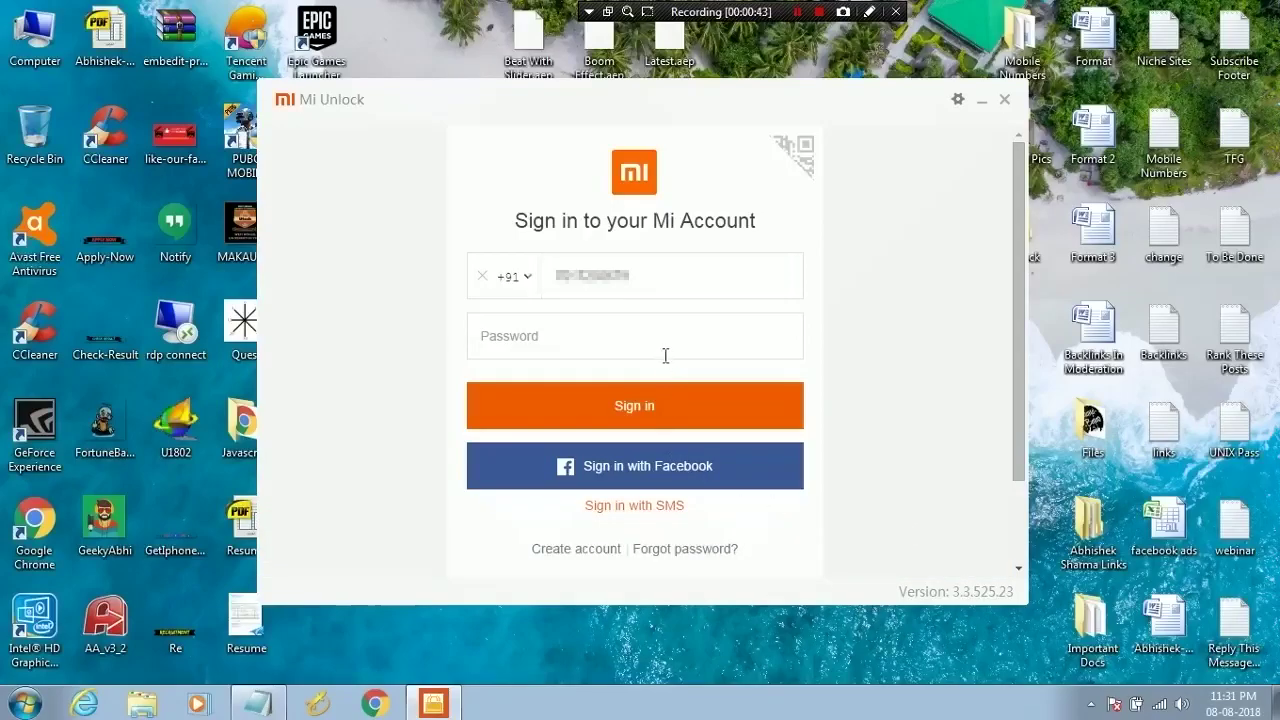
type("a")
left_click(648, 410)
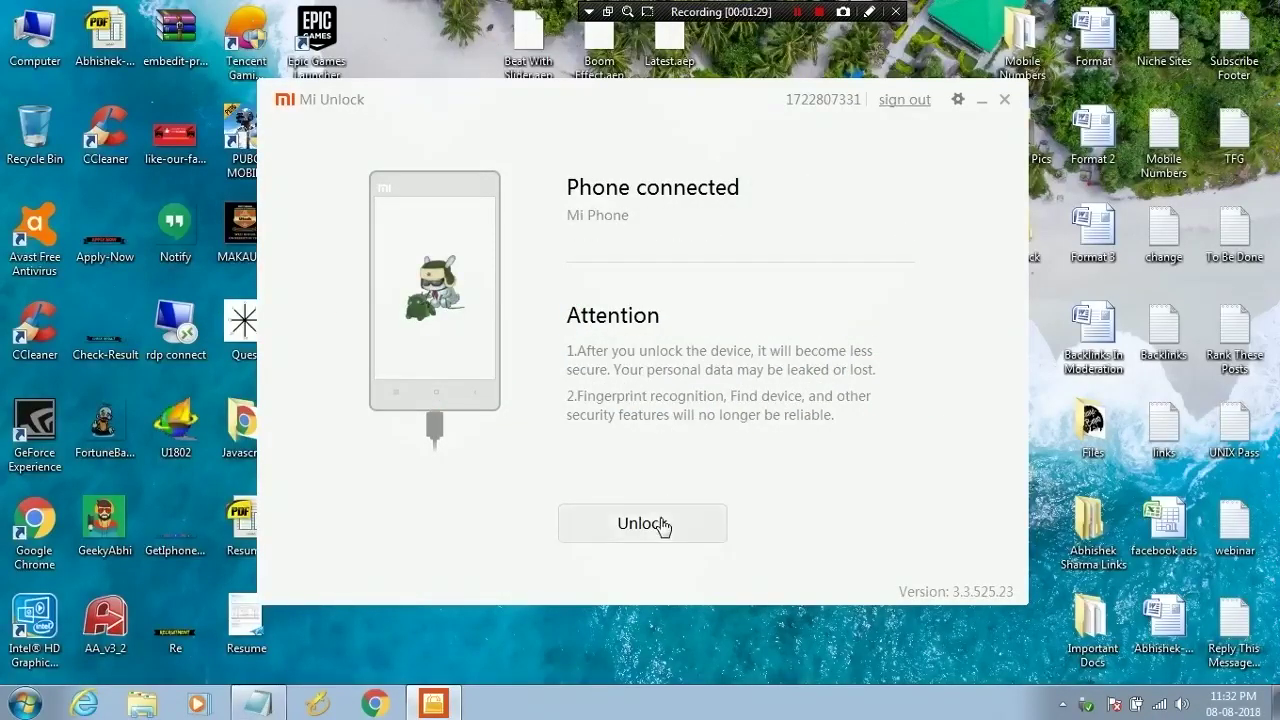
Unlock the connected Mi Phone, confirming 'Unlock anyway' until it reports success.
left_click(660, 524)
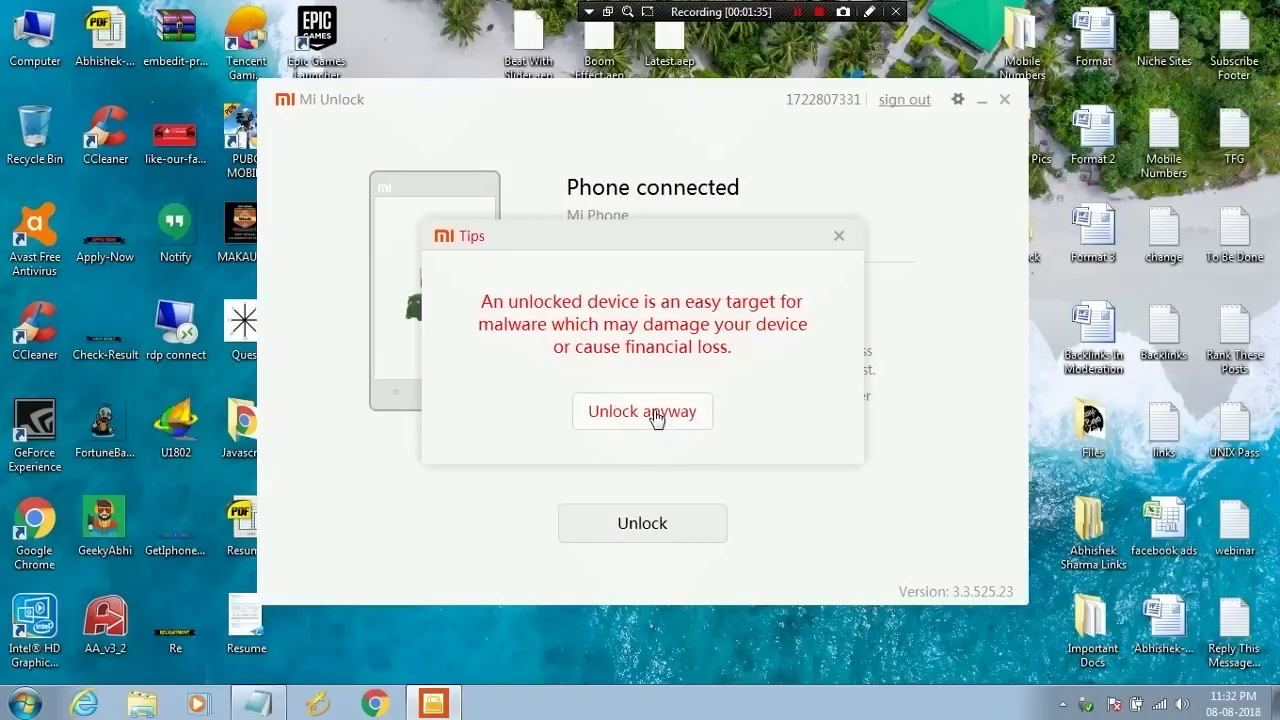
left_click(654, 417)
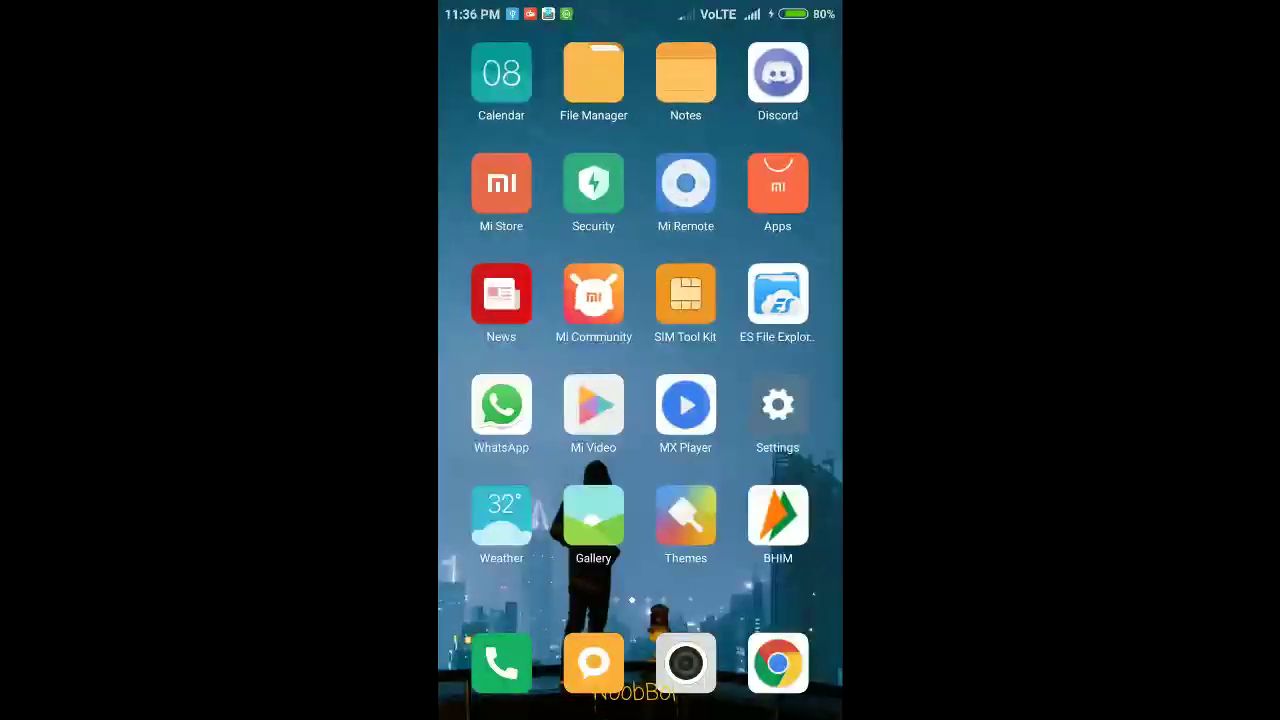
Check Mi Unlock status in Developer options, showing 'This device is unlocked'.
left_click(778, 405)
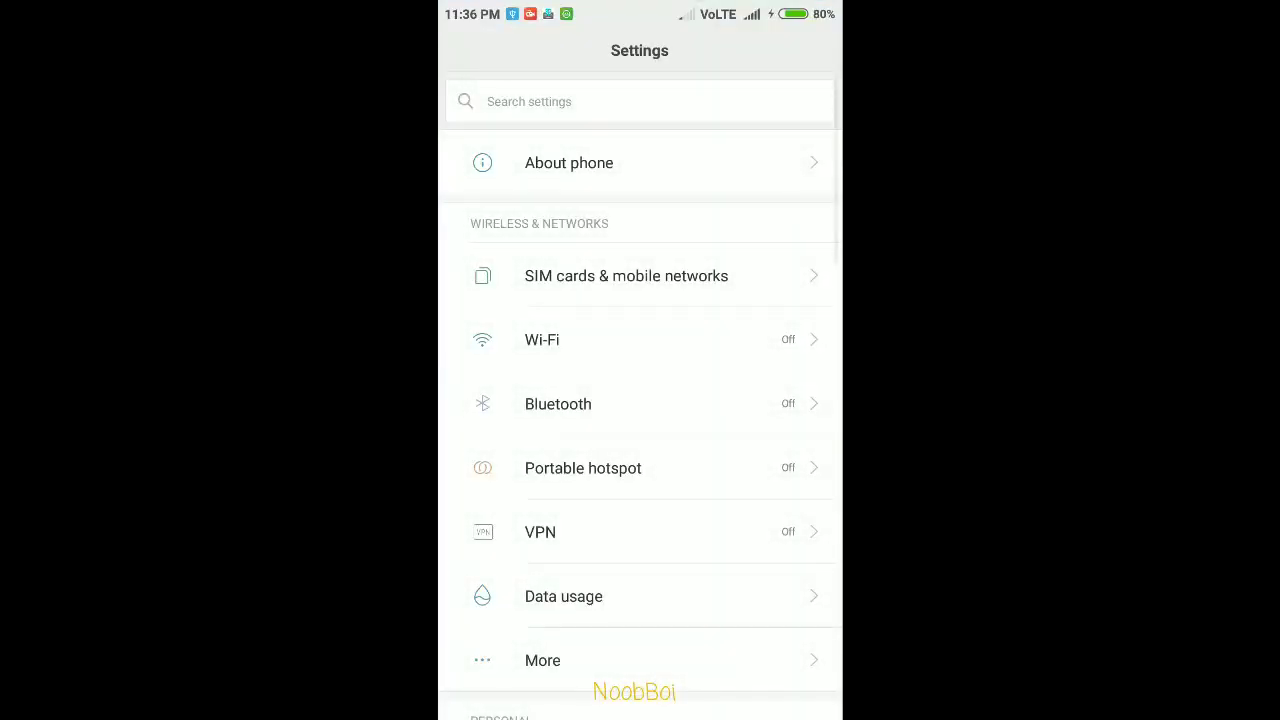
scroll(640, 400, "down", 3)
scroll(640, 400, "down", 10)
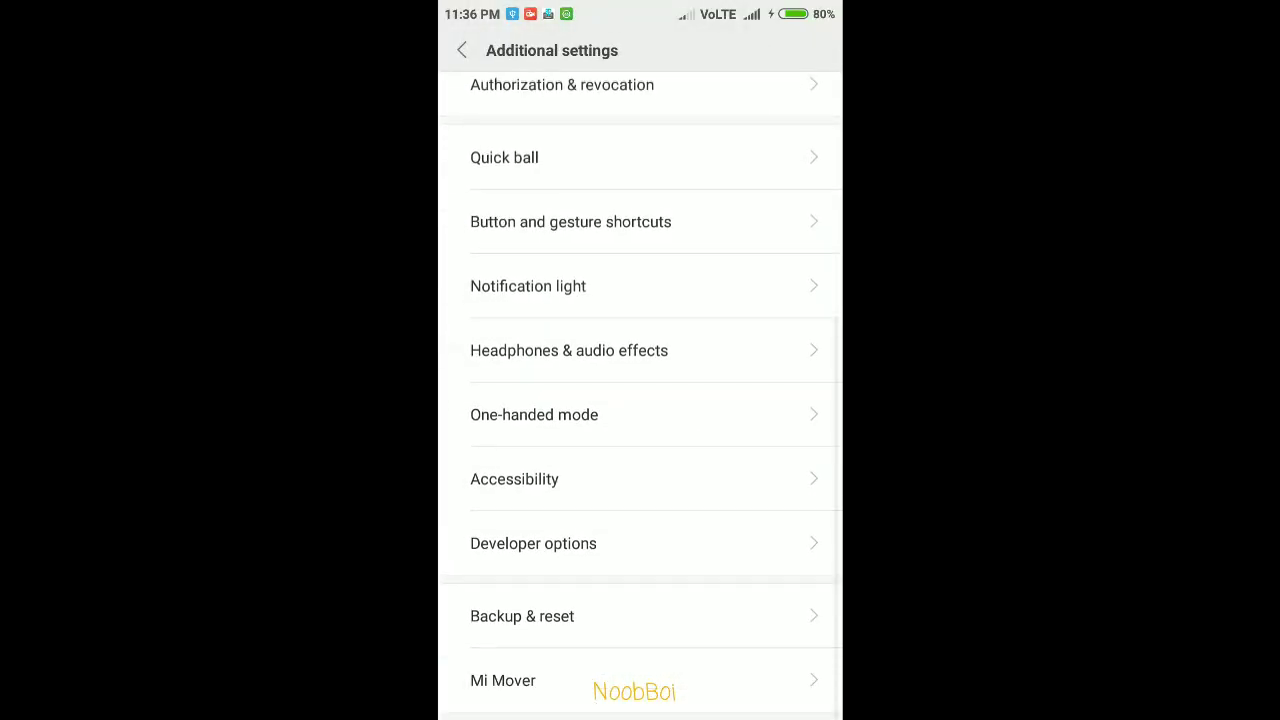
left_click(534, 543)
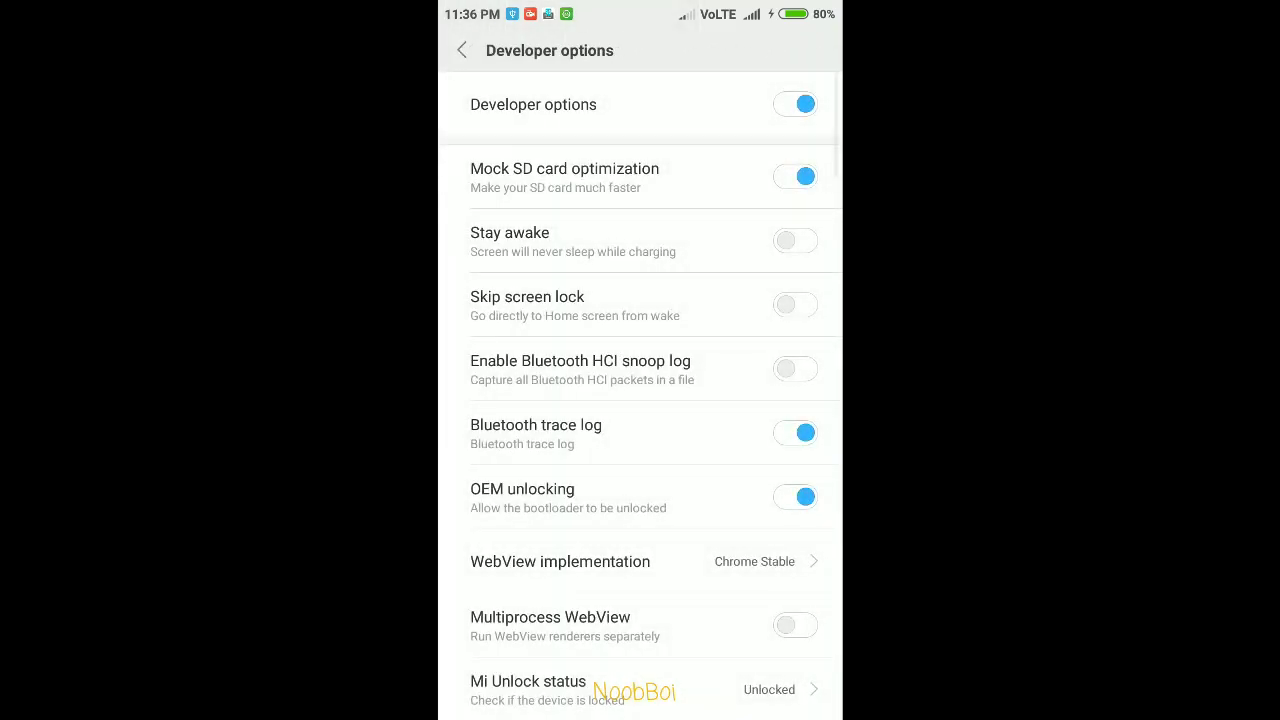
scroll(640, 400, "down", 3)
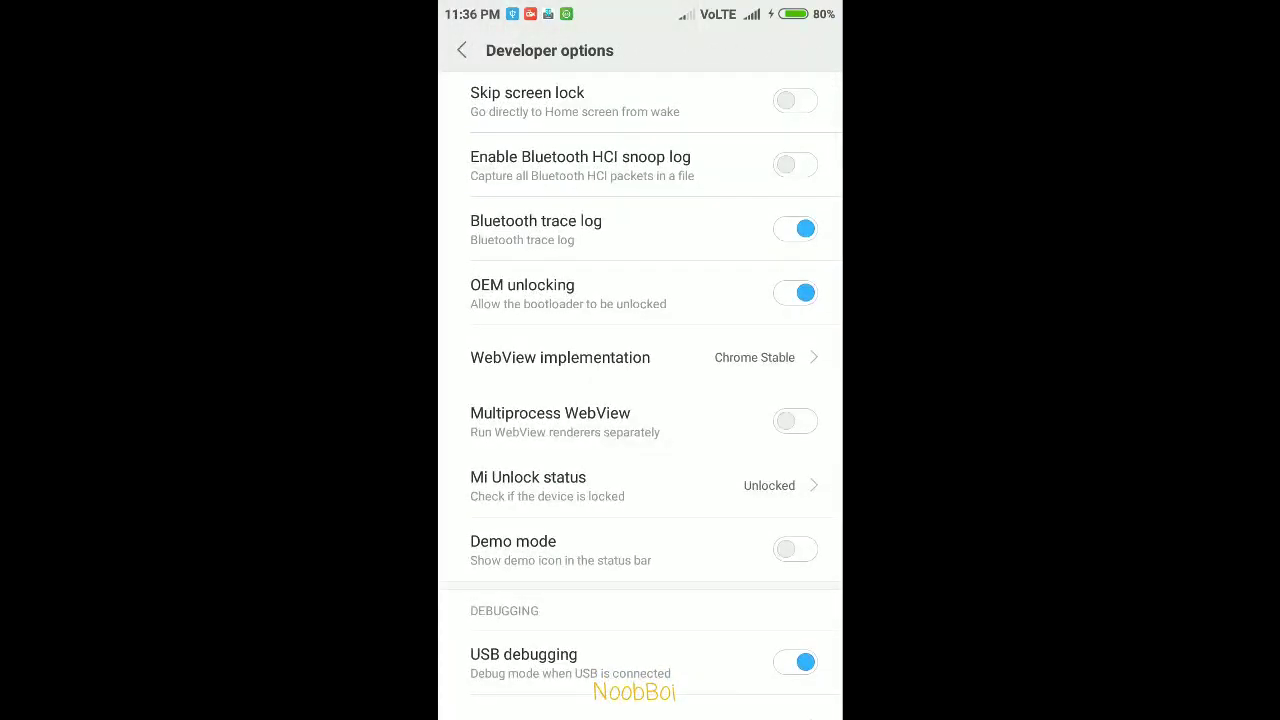
left_click(548, 485)
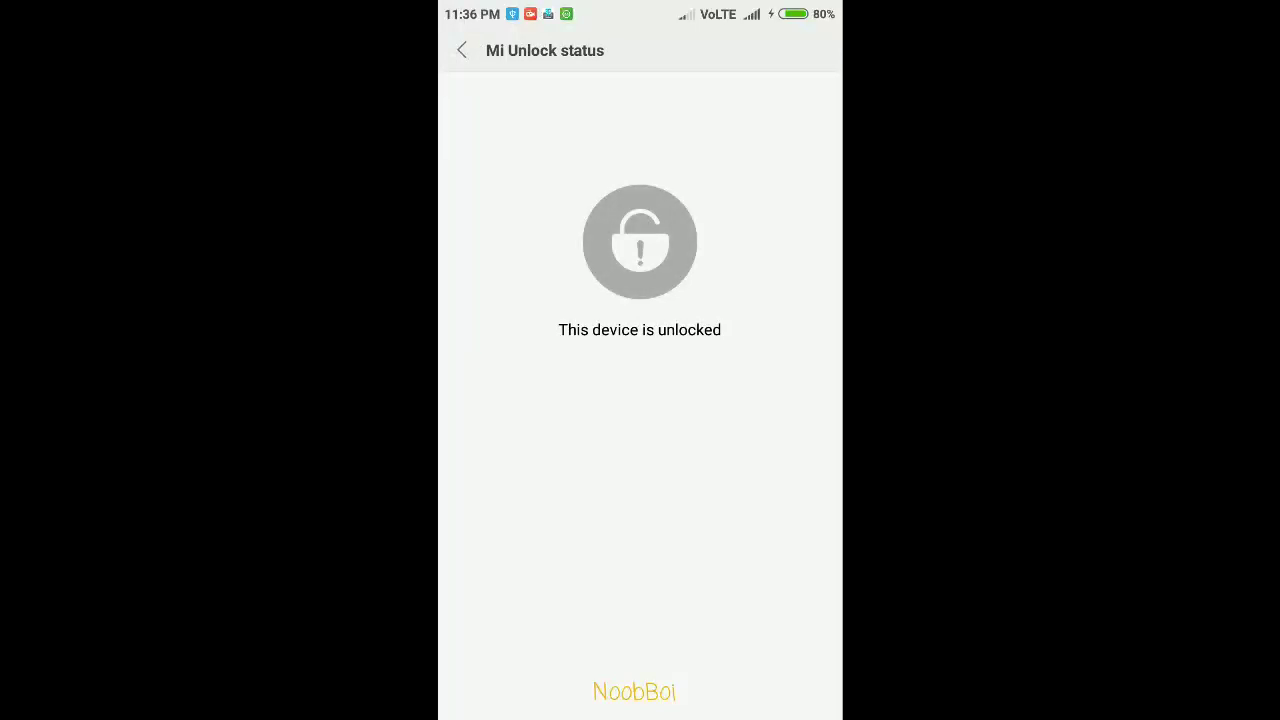
Leave Settings and return to the phone's main home screen.
key("Escape")
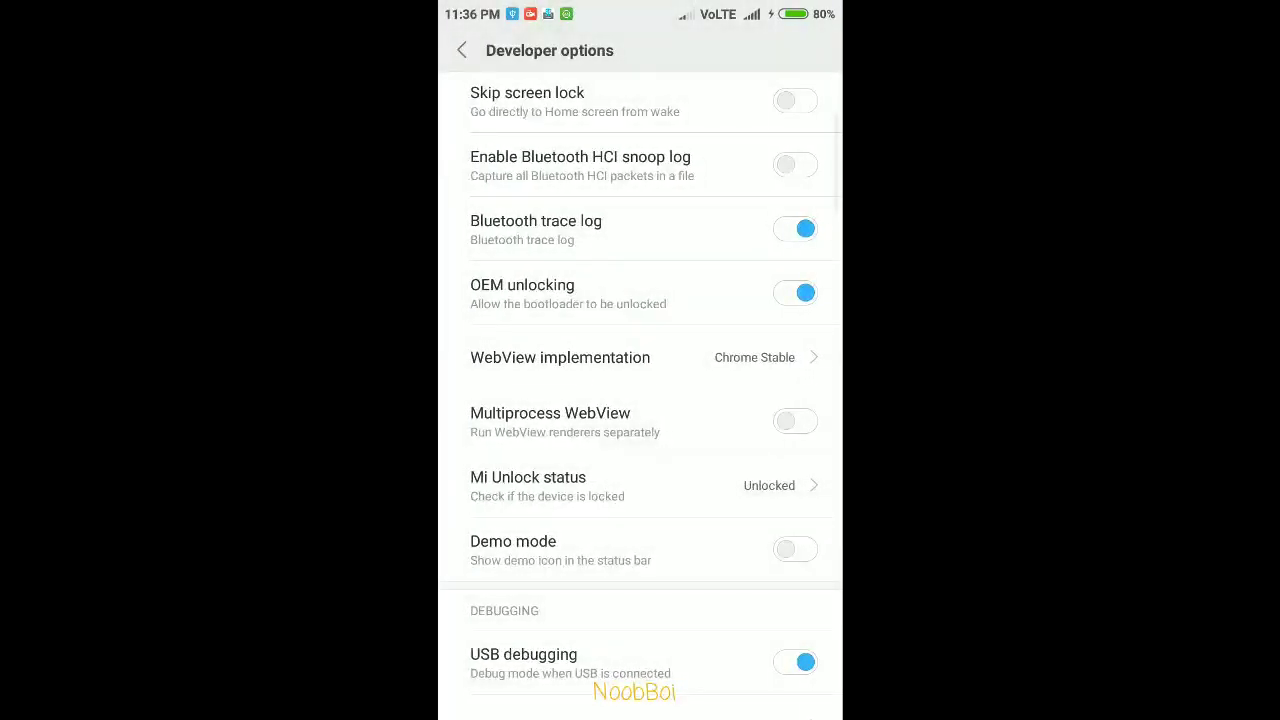
key("Escape")
key("Escape")
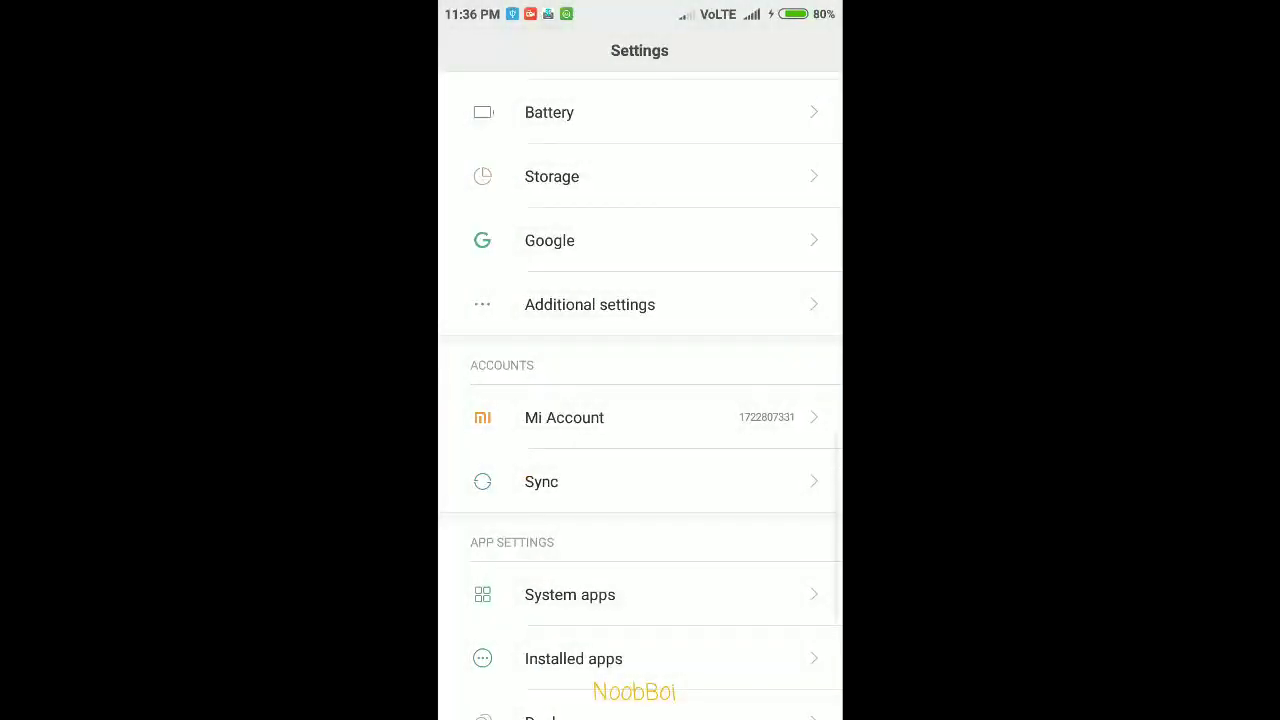
key("super")
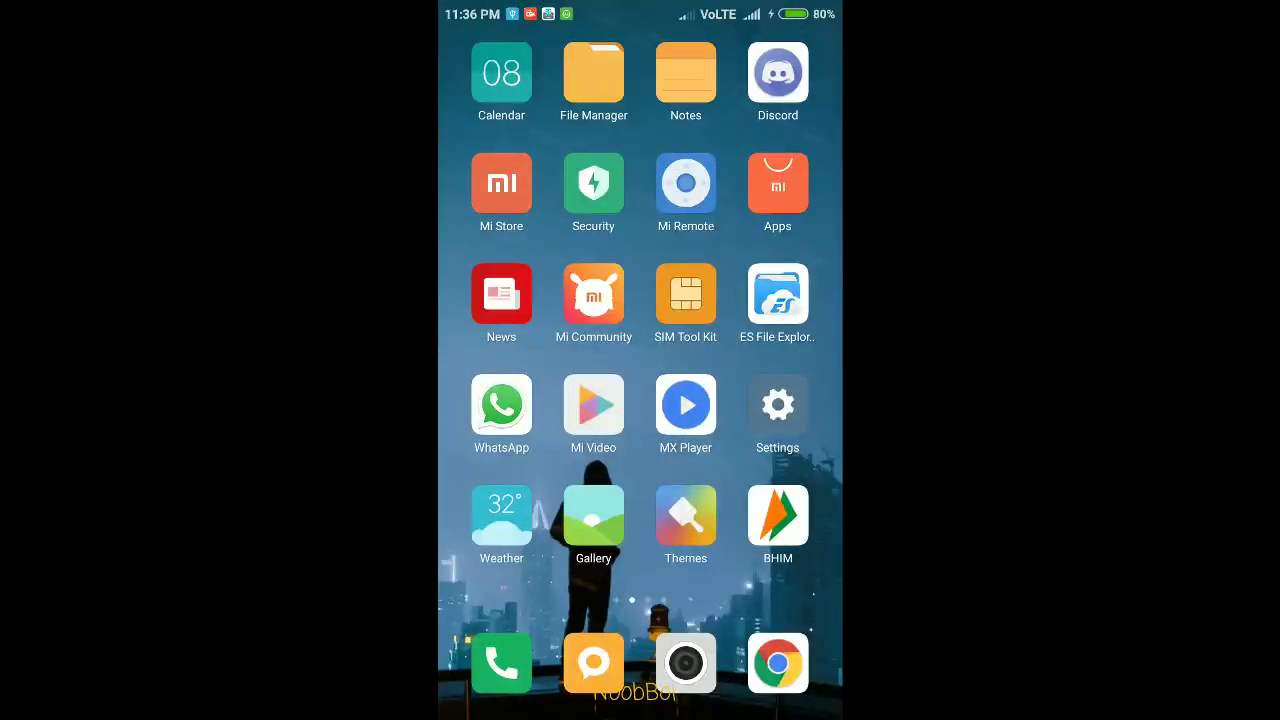
key("super")
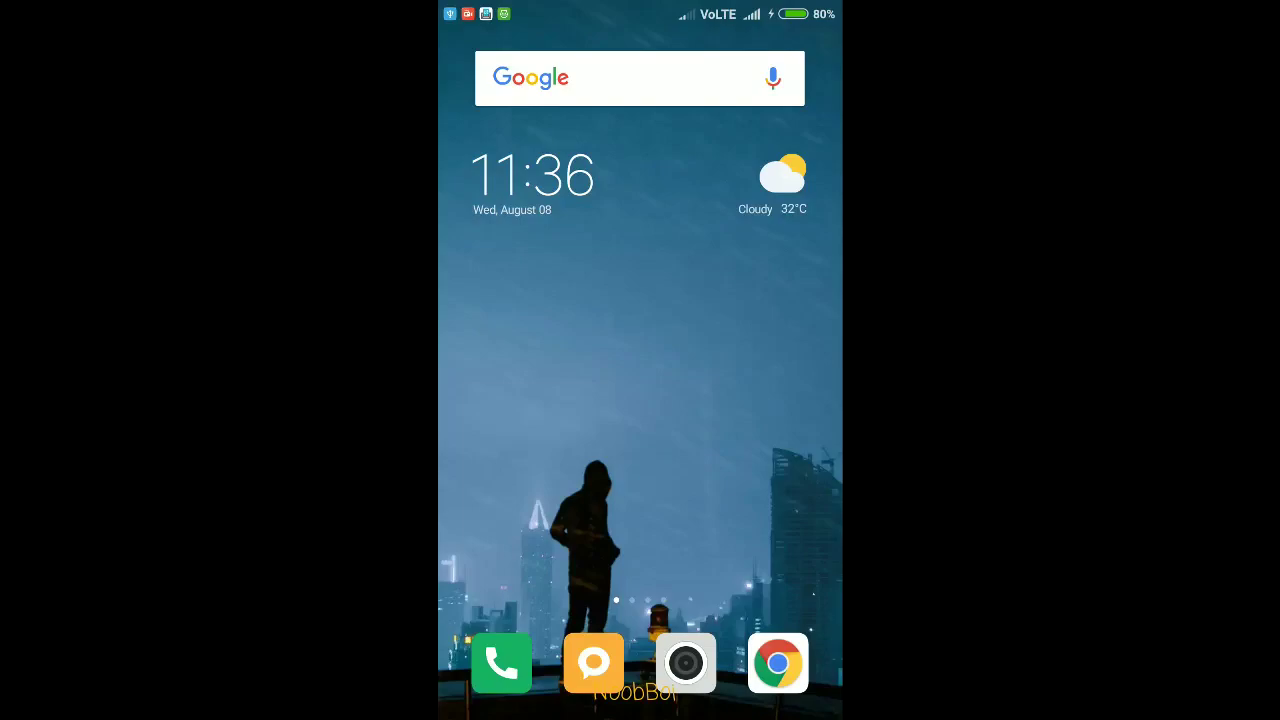